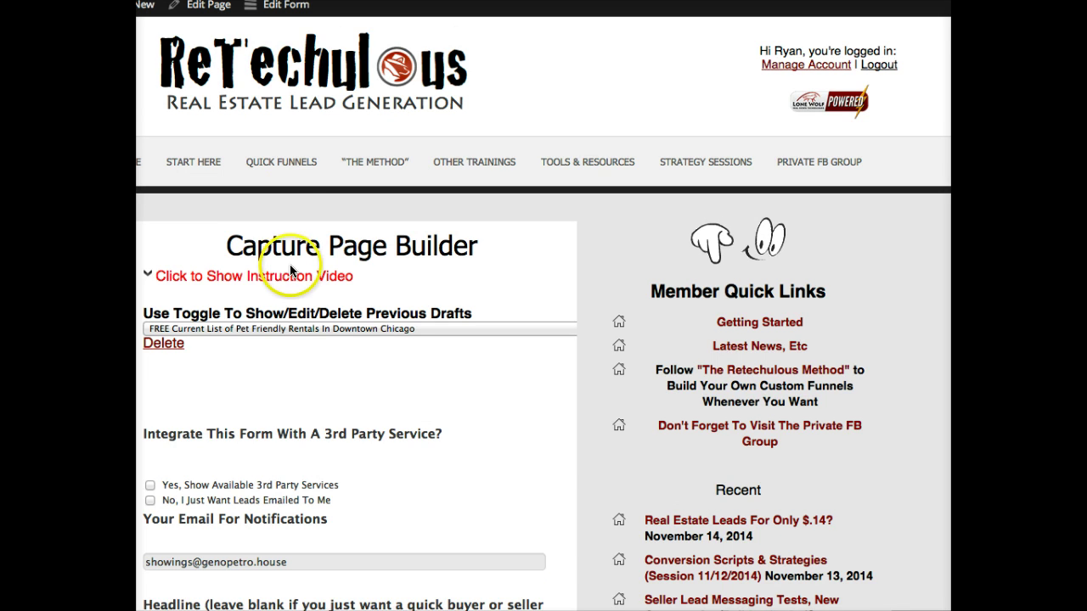
- Review the headline and the 'See The List Now' submit button text
scroll(331, 309, "down", 2)
scroll(331, 309, "down", 2)
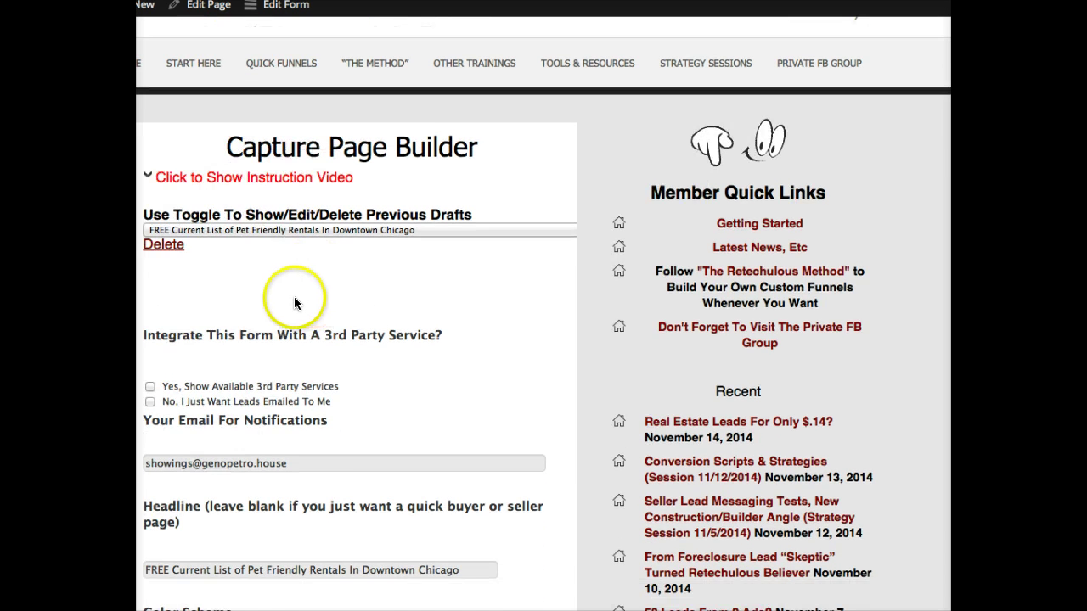
scroll(280, 320, "down", 10)
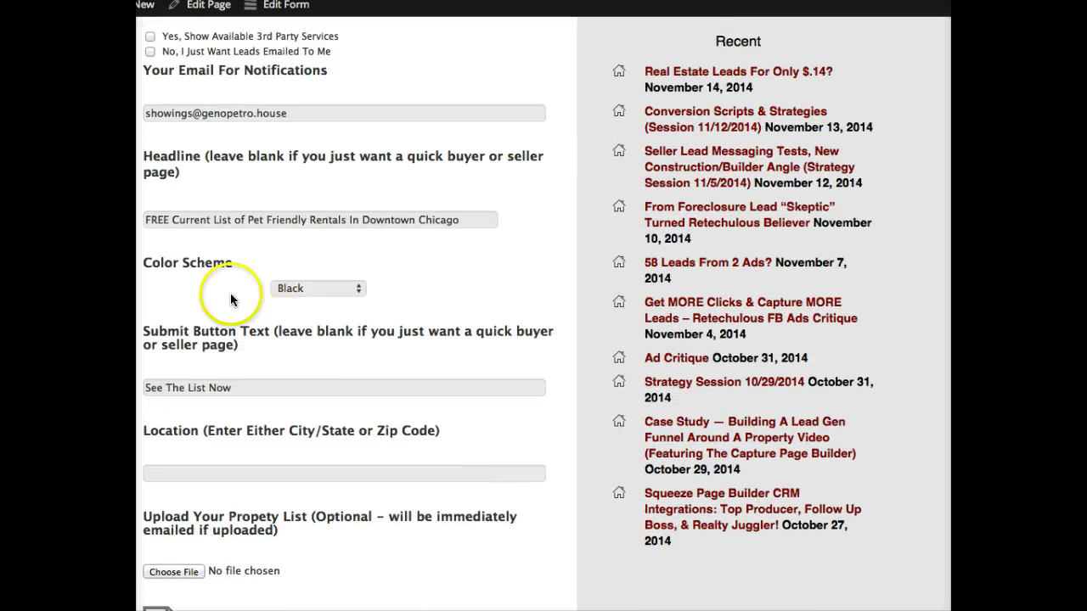
left_click(218, 220)
triple_click(461, 218)
scroll(280, 374, "down", 5)
triple_click(151, 232)
scroll(198, 271, "down", 4)
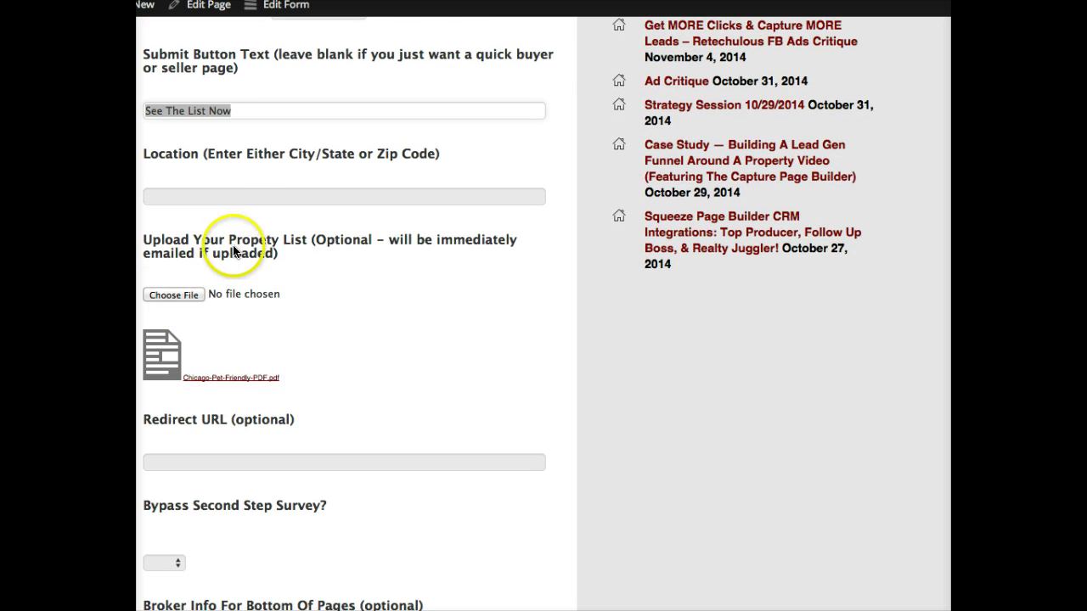
- Attach Chicago-Pet-Friendly-PDF.pdf as the property list
left_click_drag(196, 235, 201, 342)
scroll(249, 218, "down", 1)
left_click(252, 218)
double_click(267, 46)
- Submit the form with Get Updated Links to generate the page links
scroll(349, 468, "down", 4)
scroll(350, 468, "down", 5)
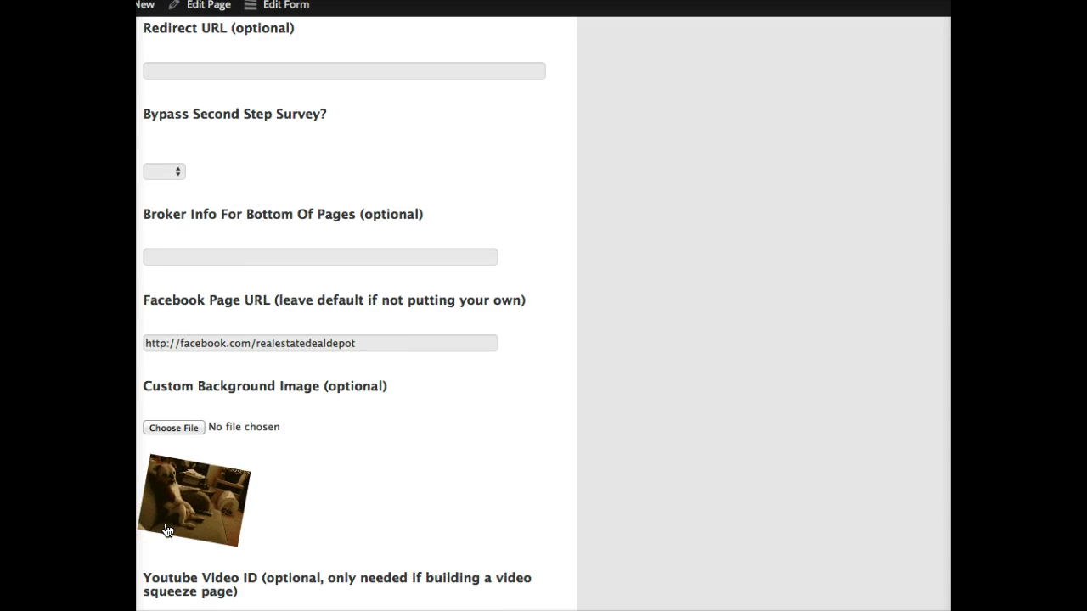
scroll(453, 467, "down", 7)
scroll(454, 469, "up", 1)
scroll(454, 469, "down", 4)
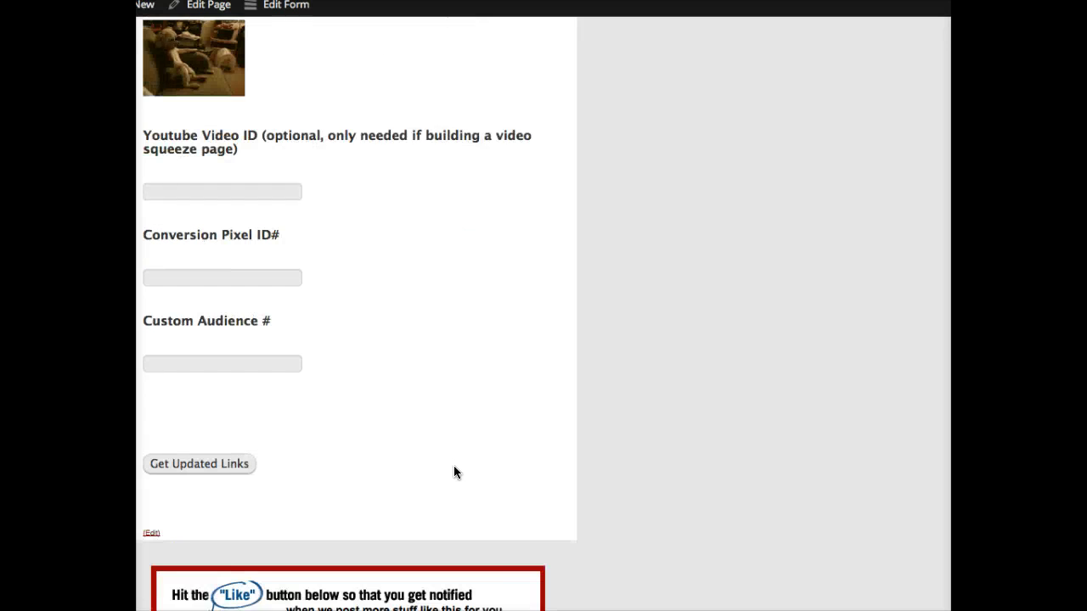
left_click(217, 428)
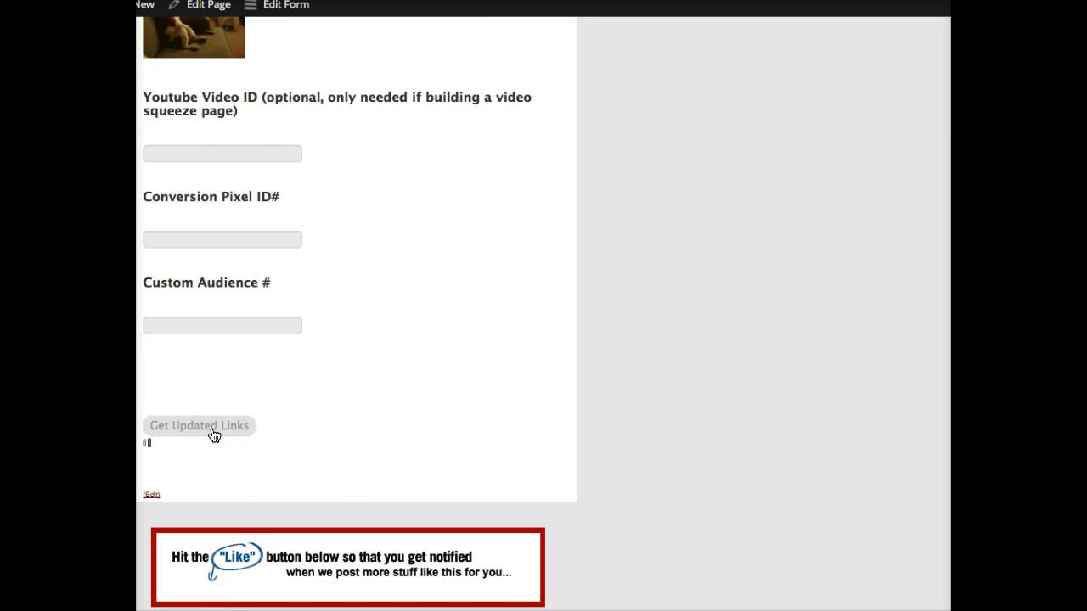
left_click(374, 366)
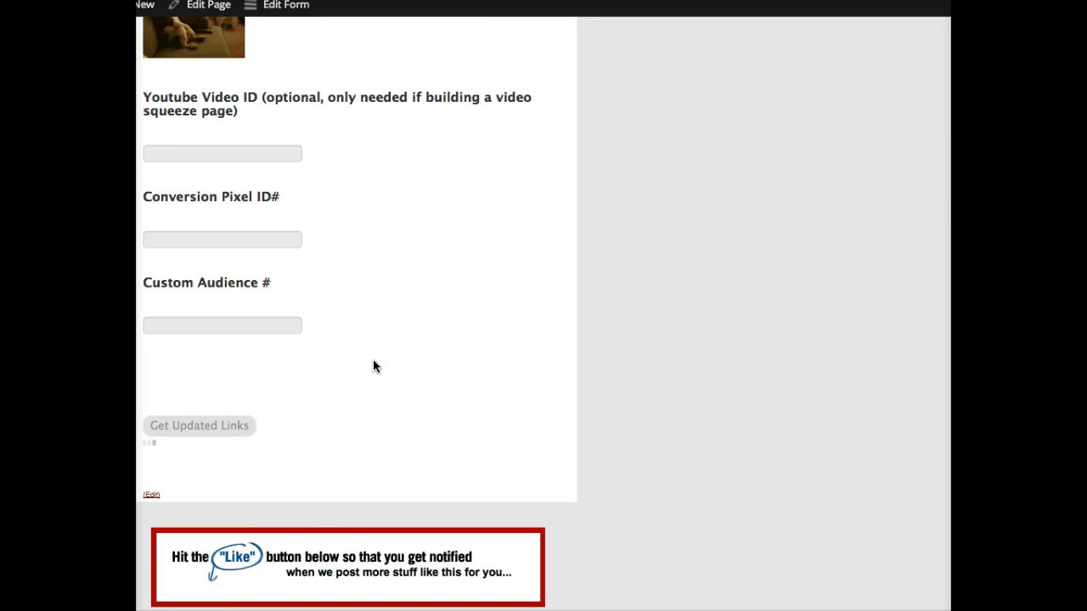
- Open the Simple with Custom Image landing page, then preview and close its signup popup
scroll(373, 366, "down", 1)
scroll(373, 366, "down", 5)
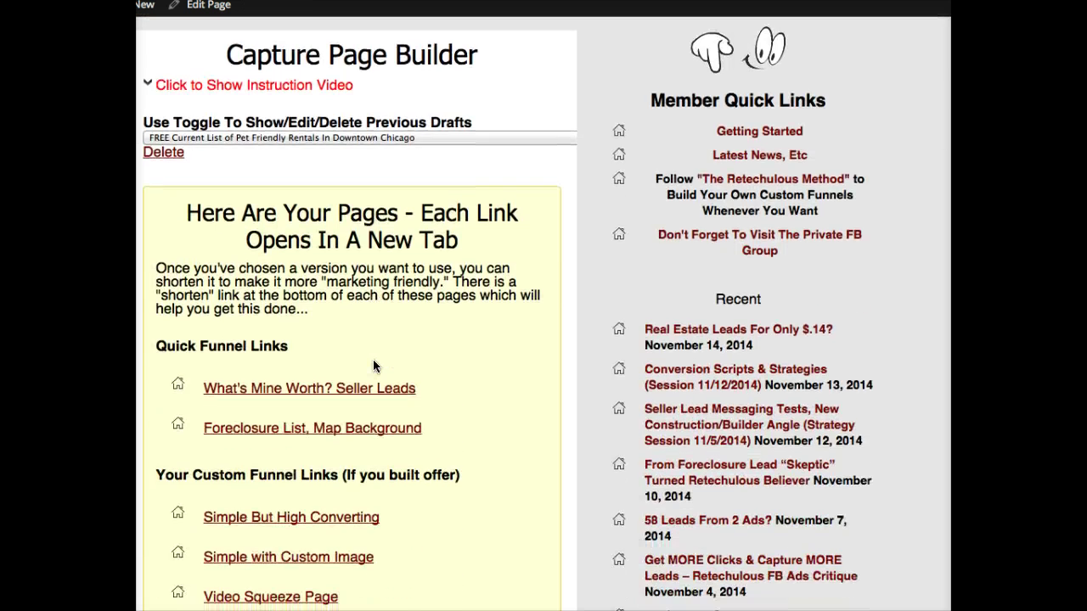
left_click(272, 459)
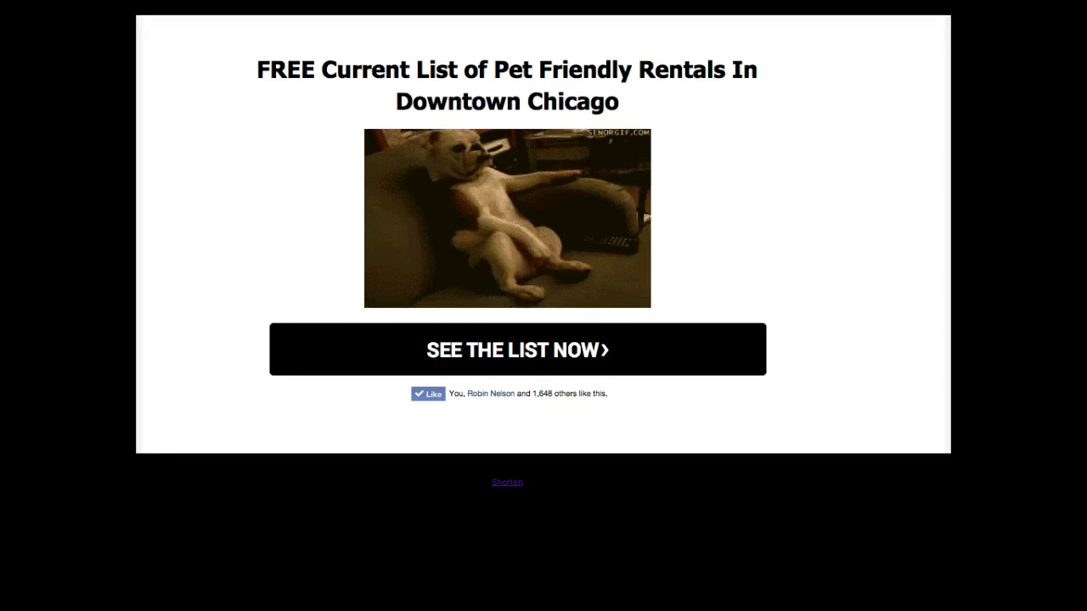
left_click(606, 348)
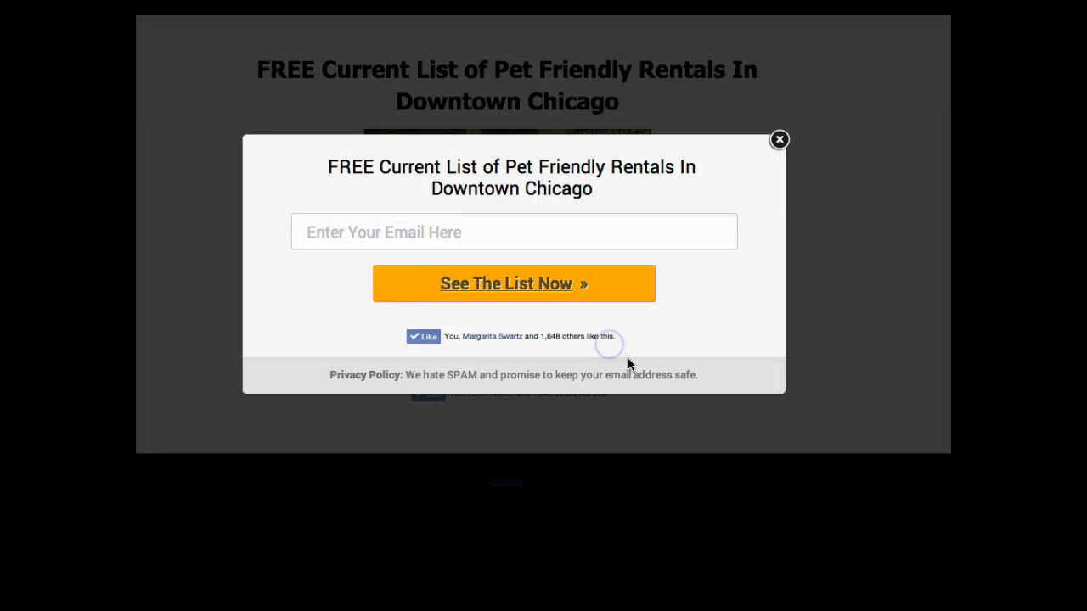
left_click(779, 137)
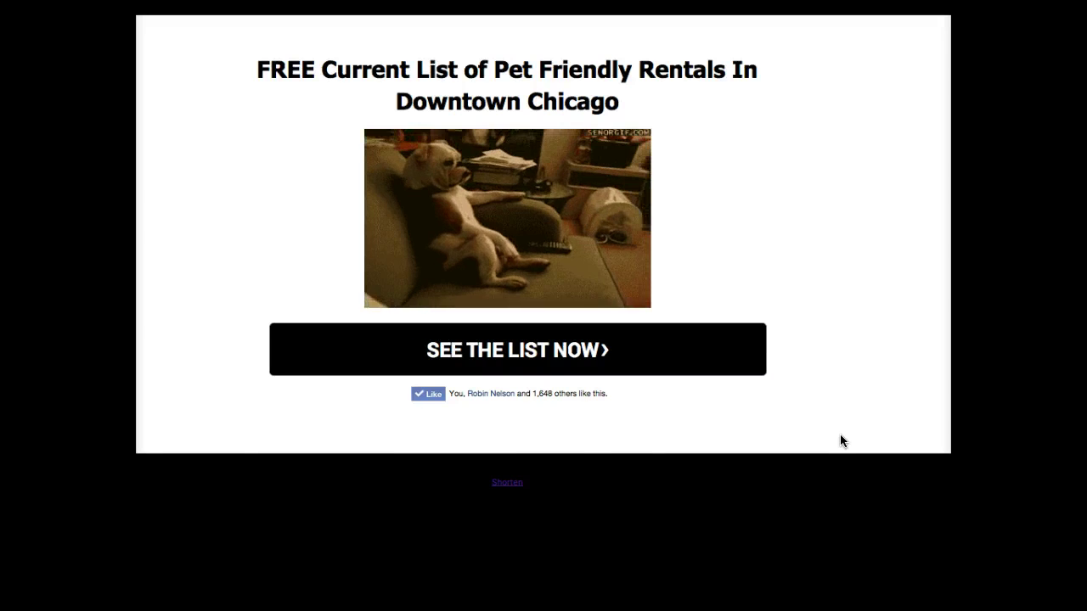
- Enter a test email address in the signup popup
left_click(671, 373)
left_click(478, 232)
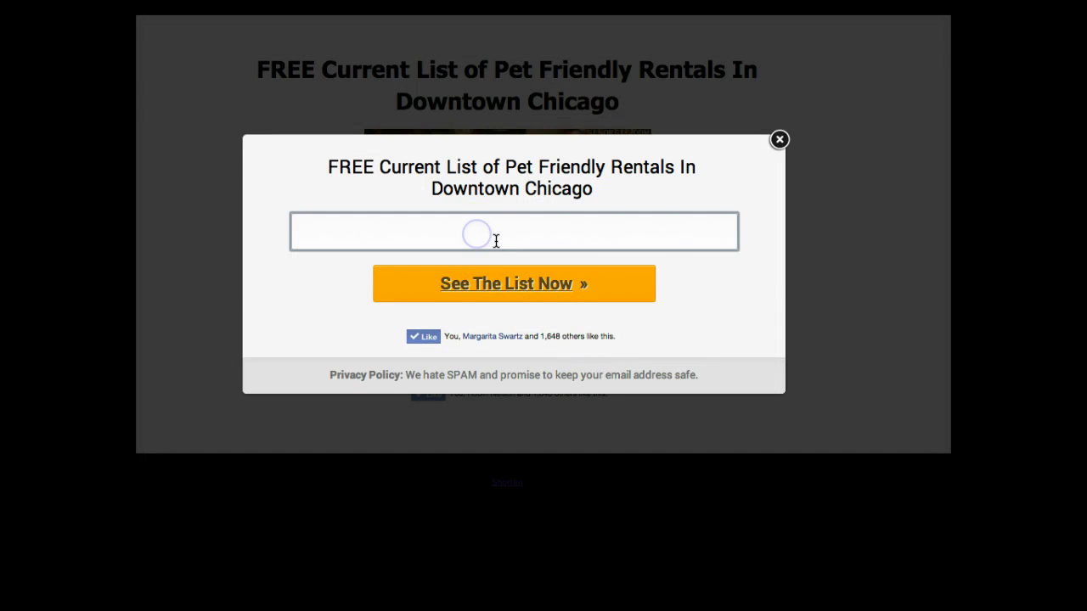
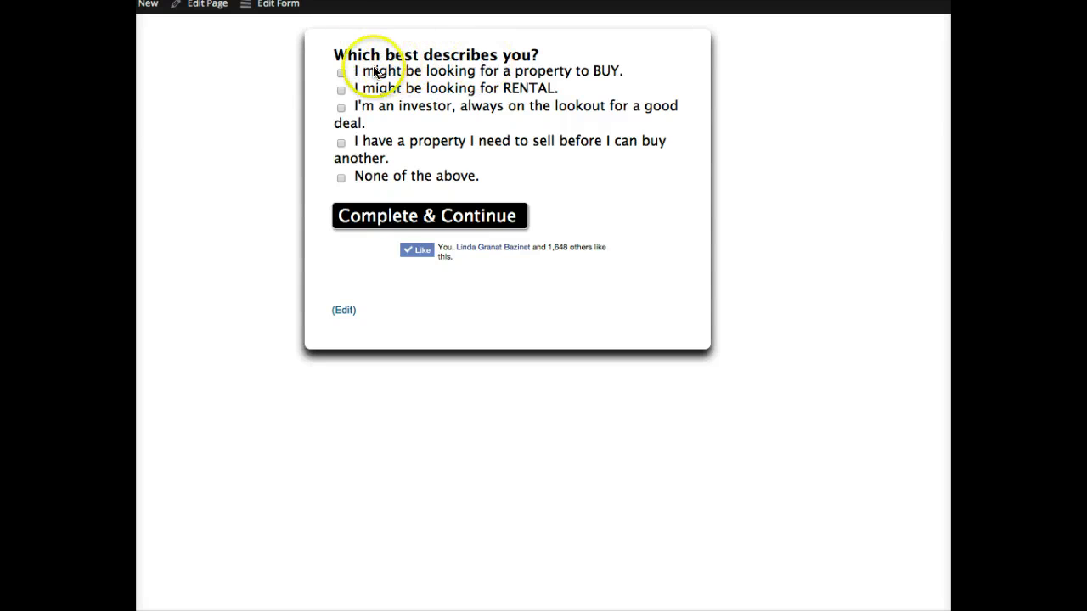
- Tick both RENTAL and BUY in the lead survey
left_click(341, 90)
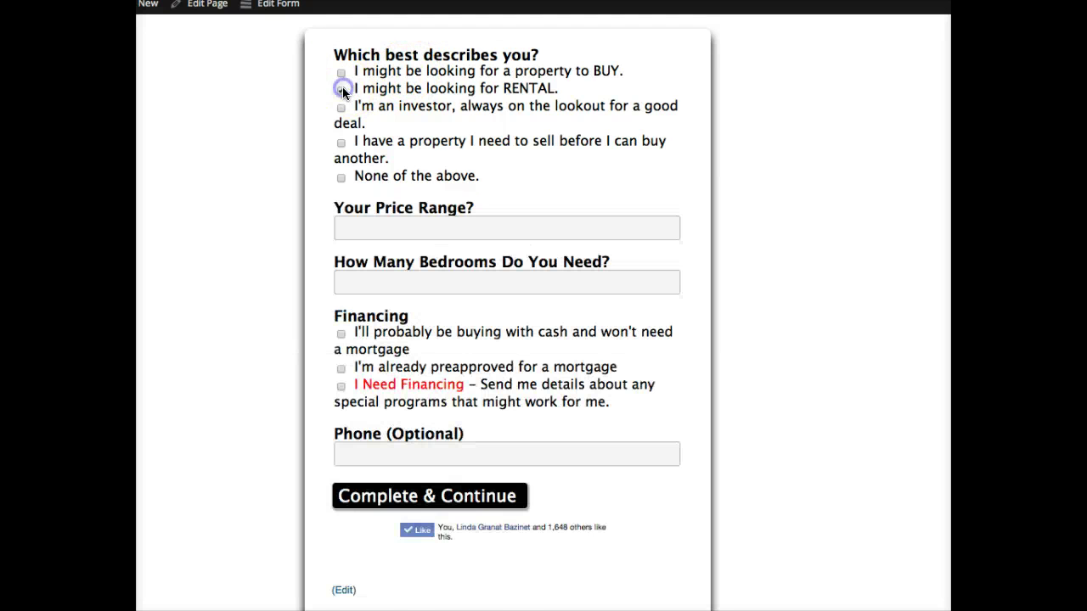
left_click(340, 73)
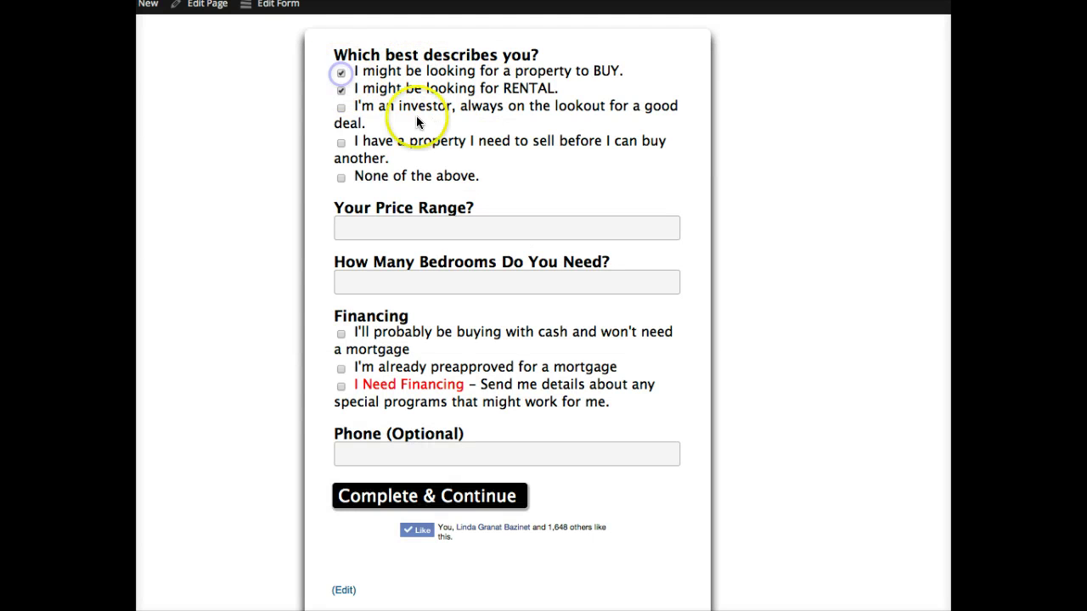
left_click(596, 73)
left_click_drag(596, 73, 388, 73)
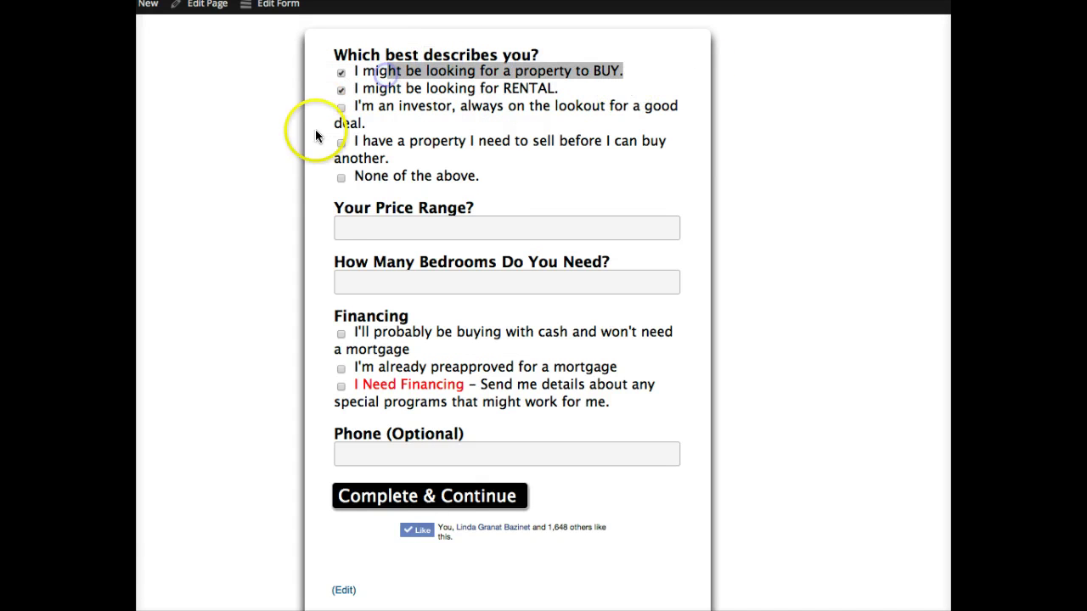
- Enter 'up to $1800' as the price range
left_click(367, 229)
type("up to $1")
key("BackSpace")
type("$1100")
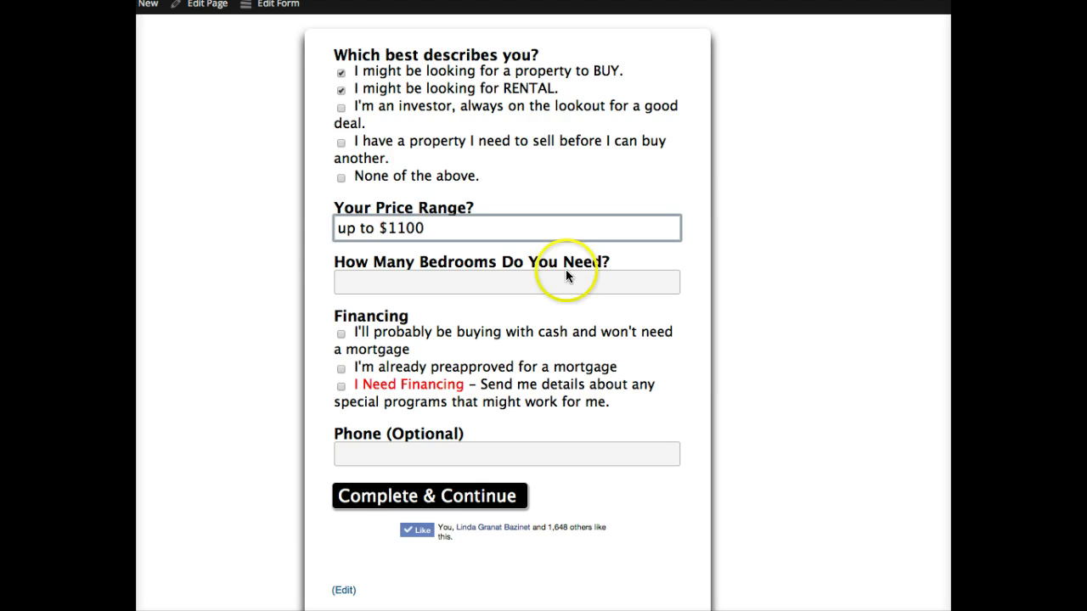
left_click_drag(386, 225, 405, 228)
left_click(400, 229)
key("BackSpace")
type("8")
- Choose cash financing and submit the survey with Complete & Continue
left_click(340, 333)
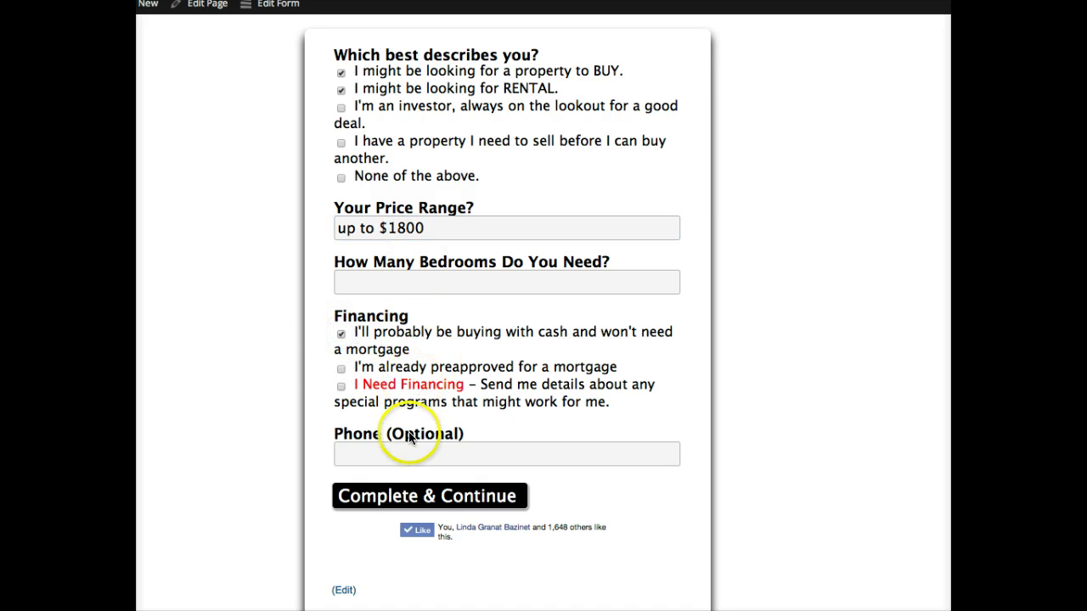
double_click(376, 316)
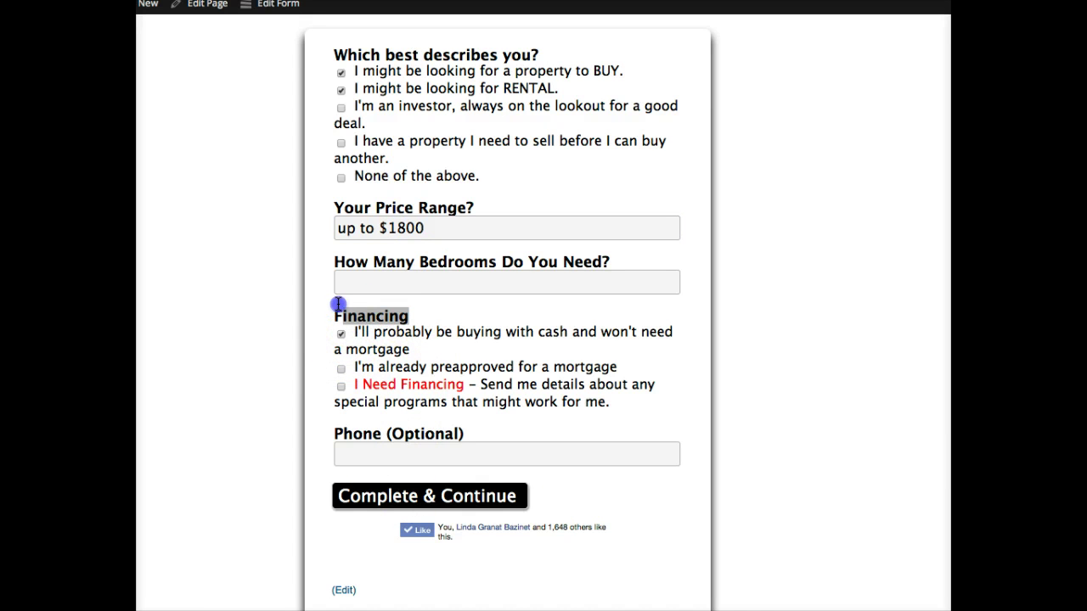
left_click(353, 493)
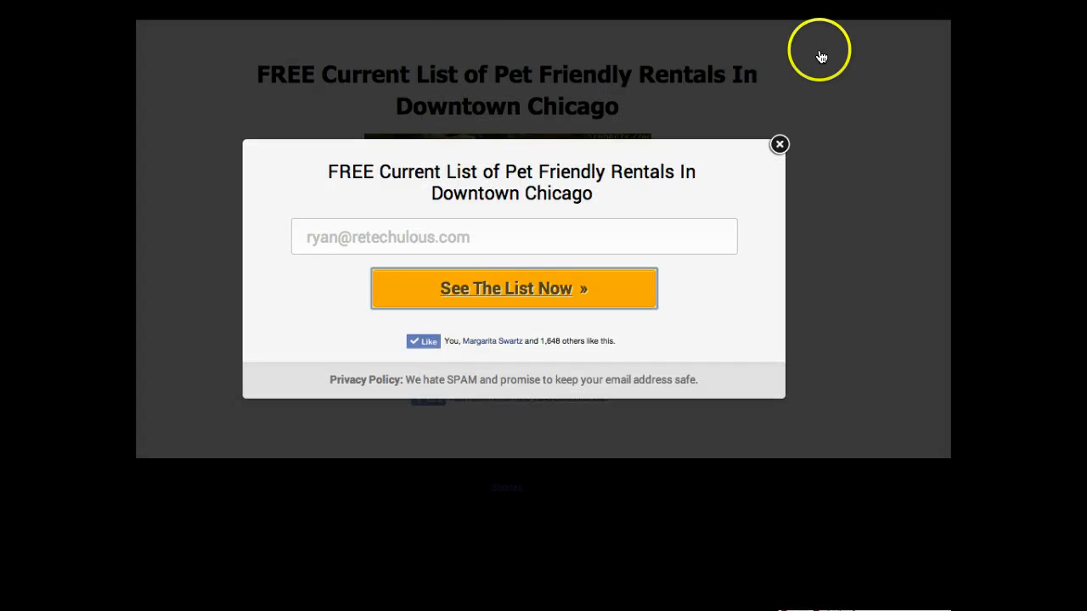
- Close the email signup popup to return to the Pet Friendly Rentals page
left_click(681, 96)
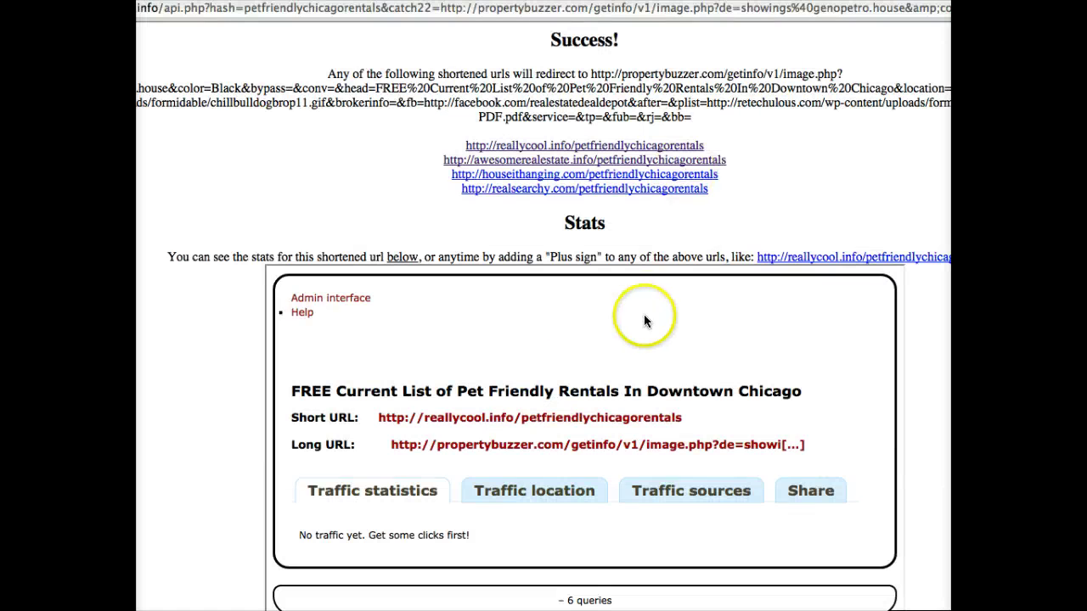
- Select the awesomerealestate.info short link on the Shorten success page
left_click_drag(752, 162, 443, 168)
key("super+c")
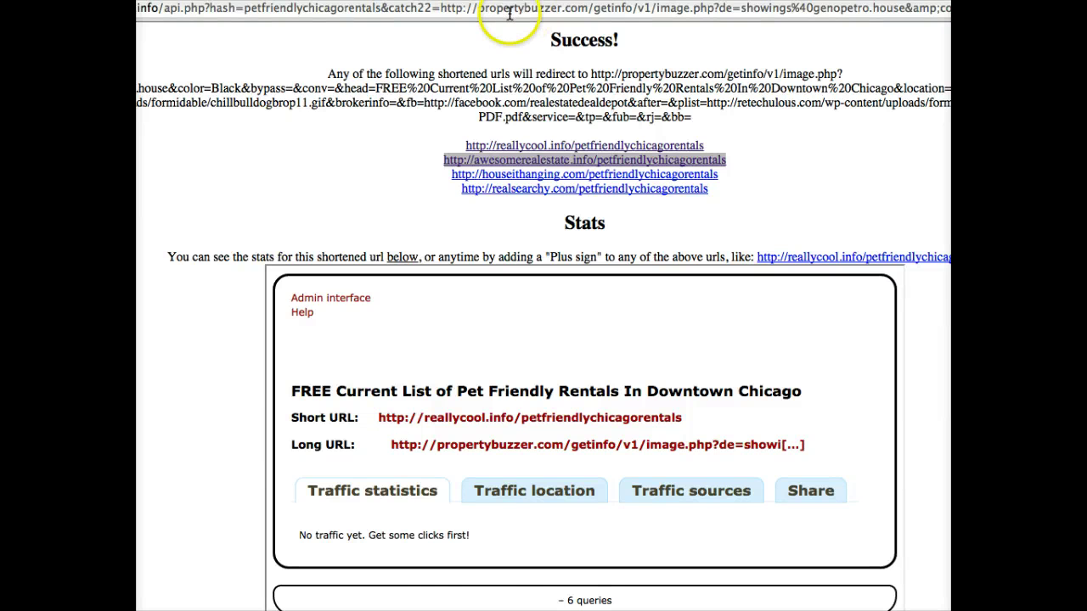
- Switch to Facebook Ads Manager and start a new ad with Create Ad
key("ctrl+Tab")
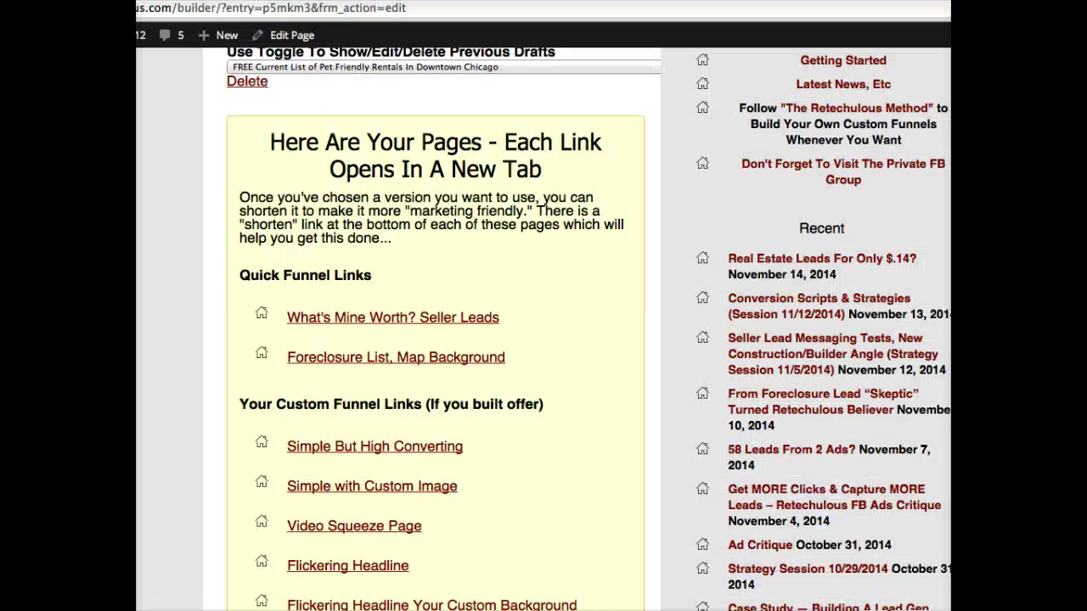
key("ctrl+Tab")
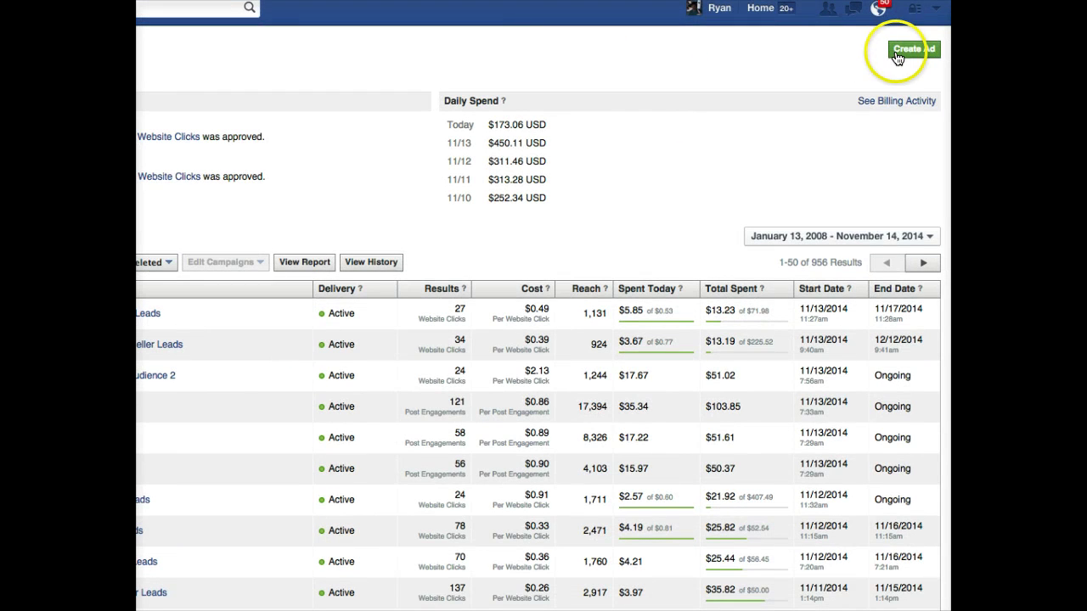
left_click(896, 53)
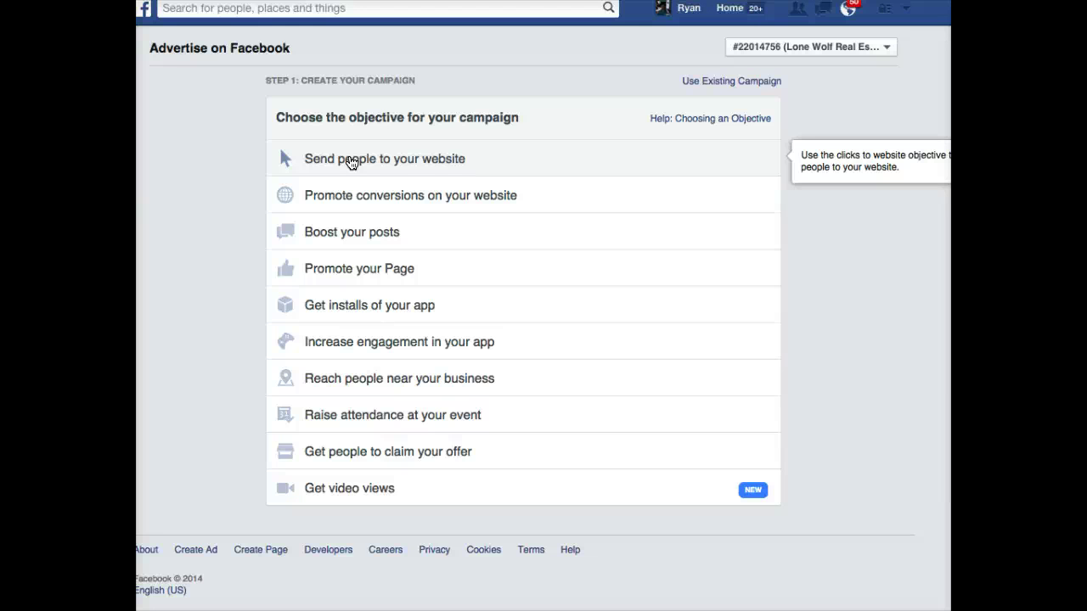
- Choose Clicks to Website and paste the awesomerealestate.info short link as destination URL
left_click(359, 163)
left_click(358, 164)
left_click(662, 310)
key("super+v")
left_click(862, 376)
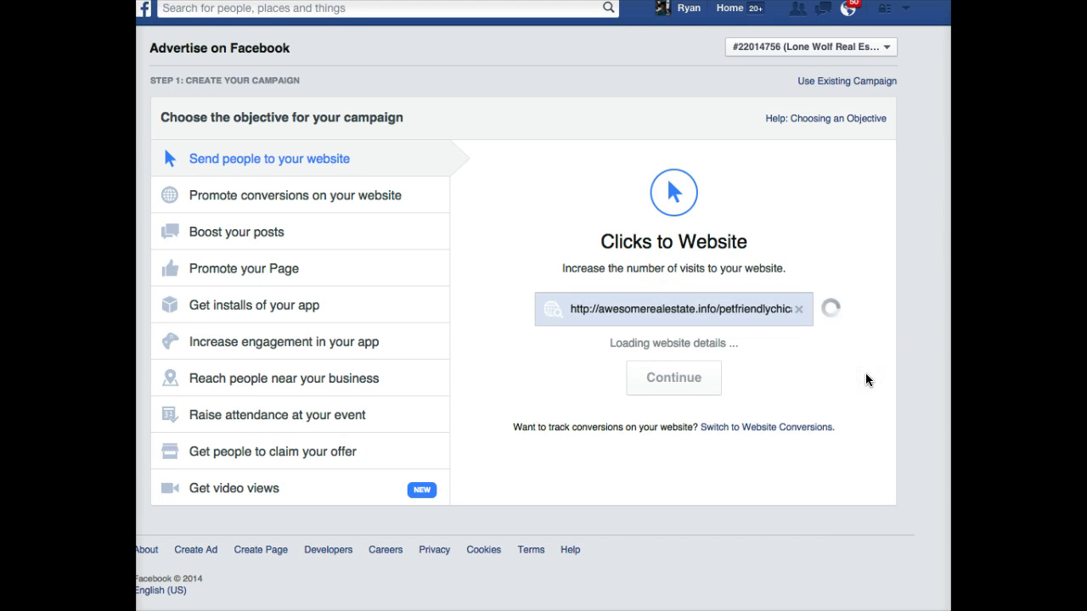
left_click(771, 337)
- Continue to the ad set and target Chicago, Illinois with no radius
left_click(833, 325)
scroll(833, 325, "down", 2)
scroll(832, 332, "down", 3)
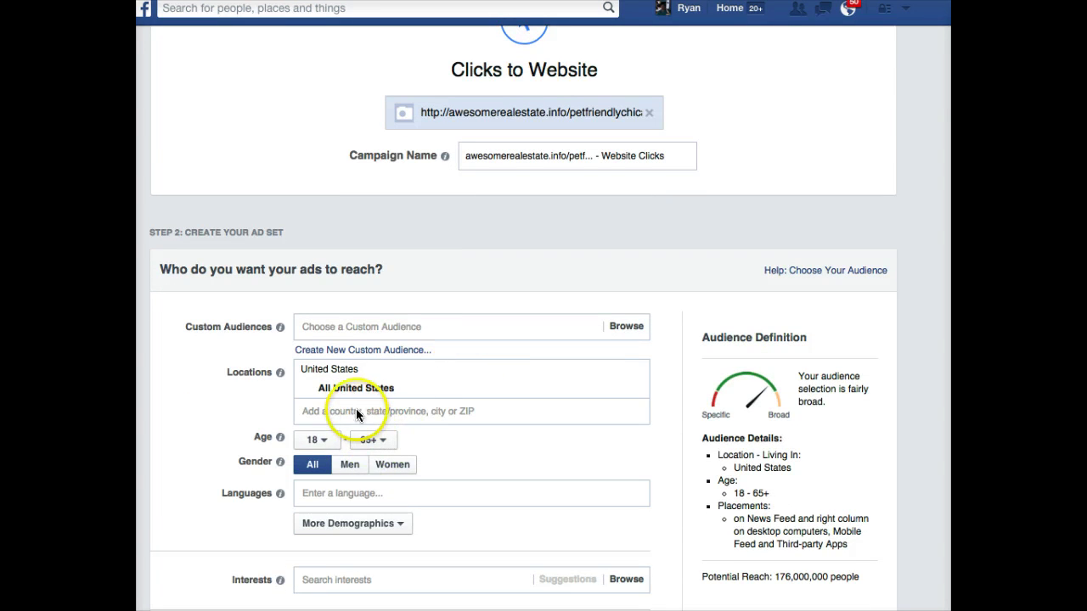
left_click(368, 410)
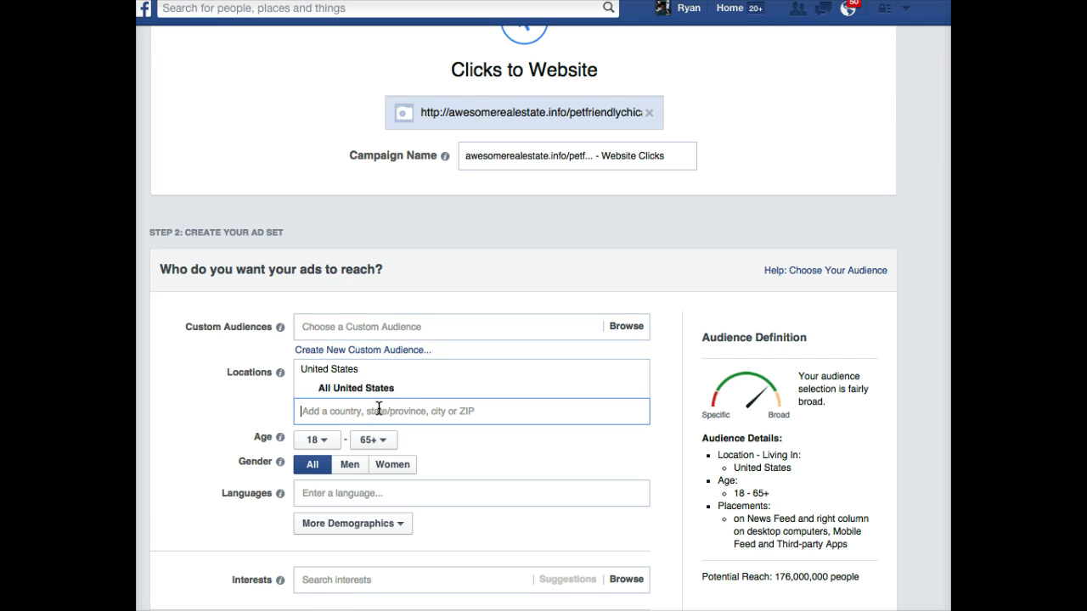
type("chicago")
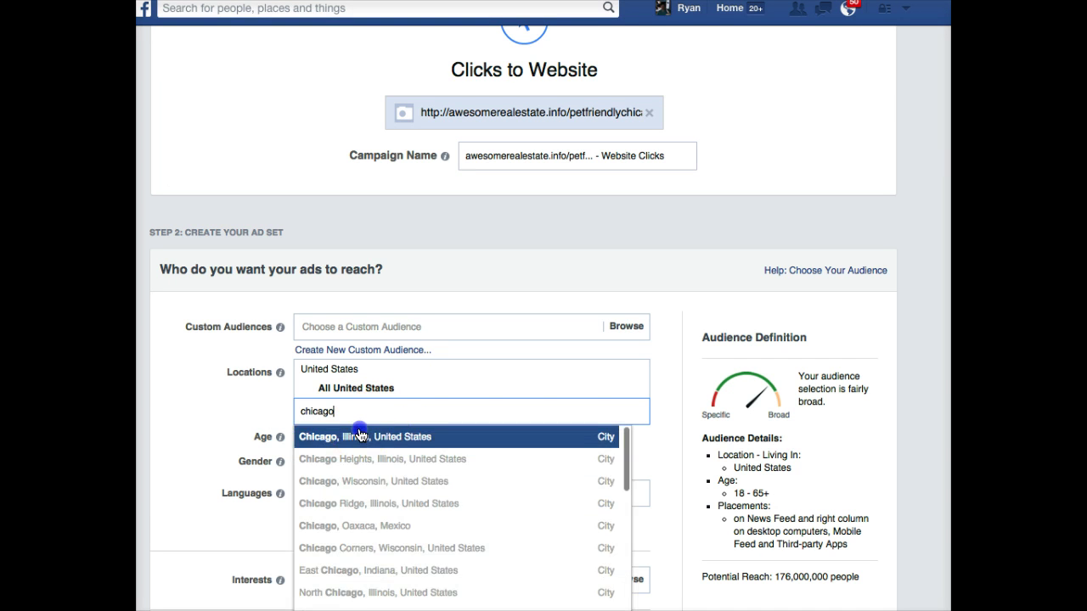
left_click(351, 436)
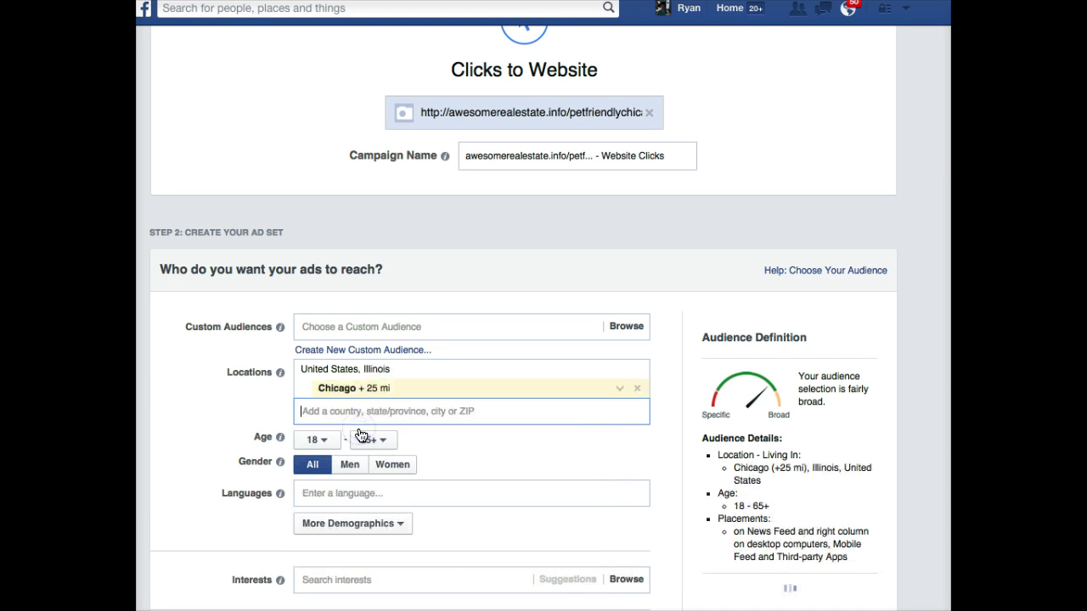
left_click(619, 389)
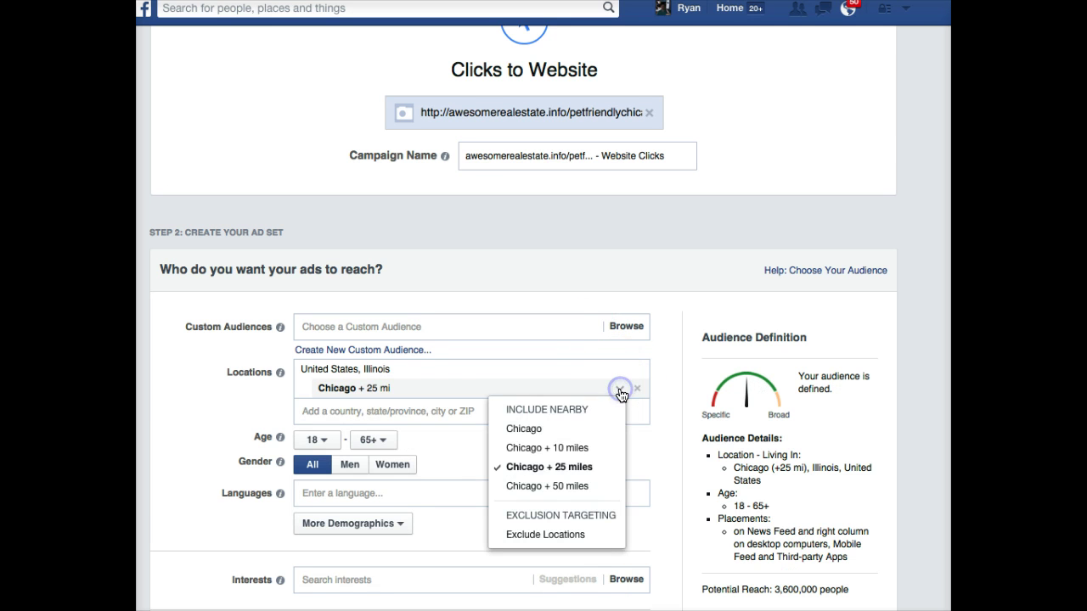
left_click(543, 428)
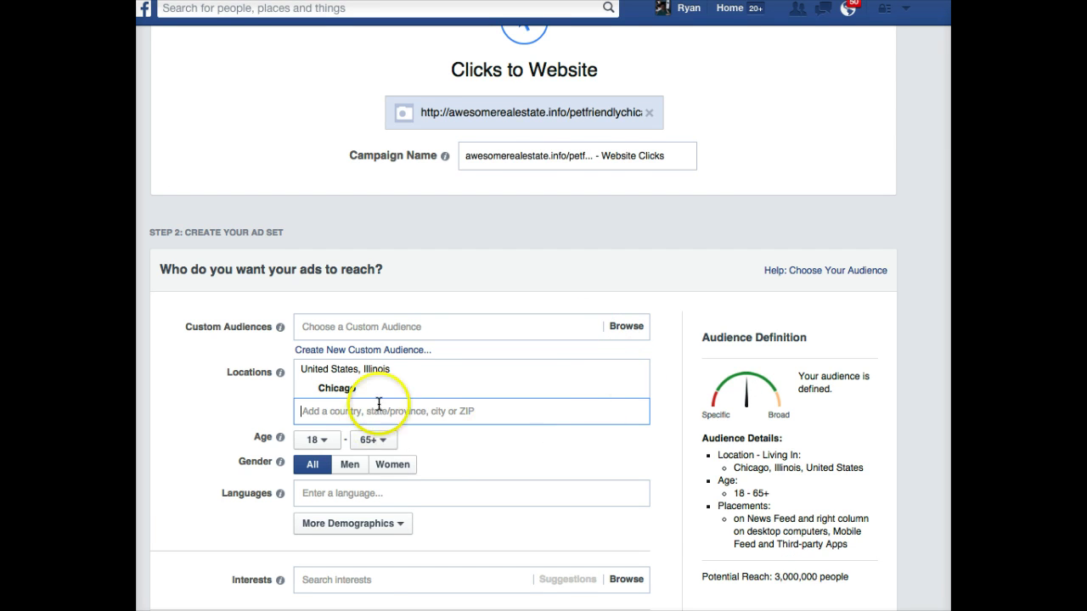
- Set the minimum audience age to 25
scroll(415, 396, "down", 2)
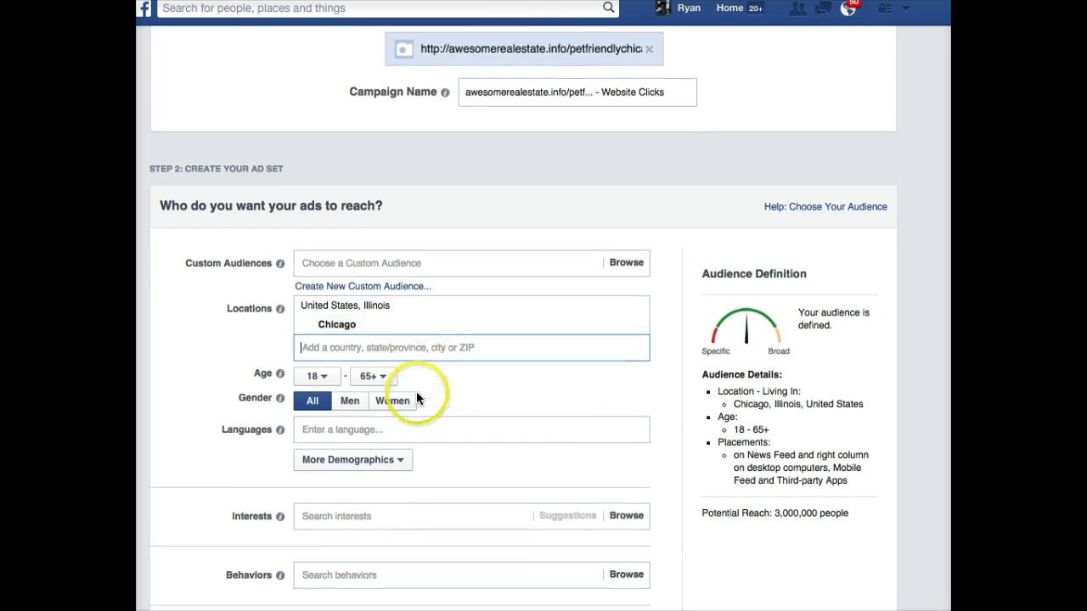
left_click(316, 379)
scroll(321, 395, "down", 4)
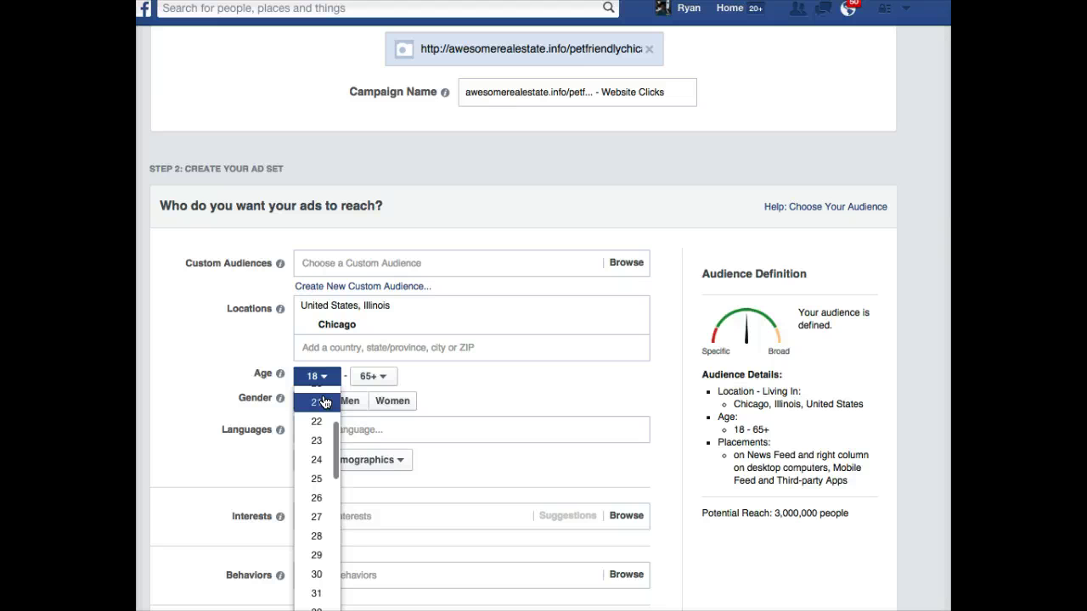
scroll(321, 420, "down", 1)
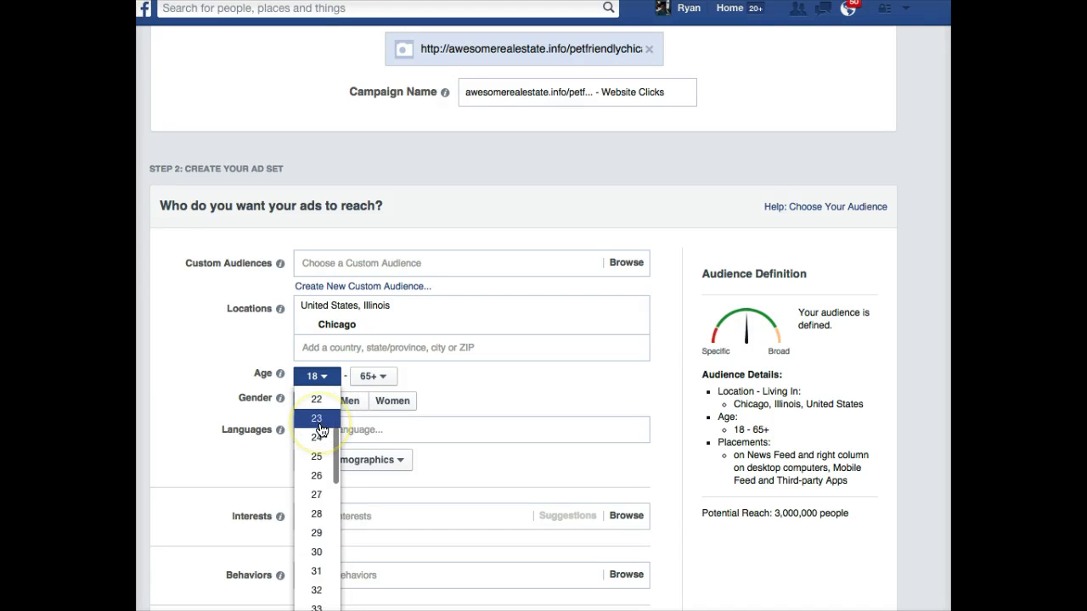
left_click(316, 454)
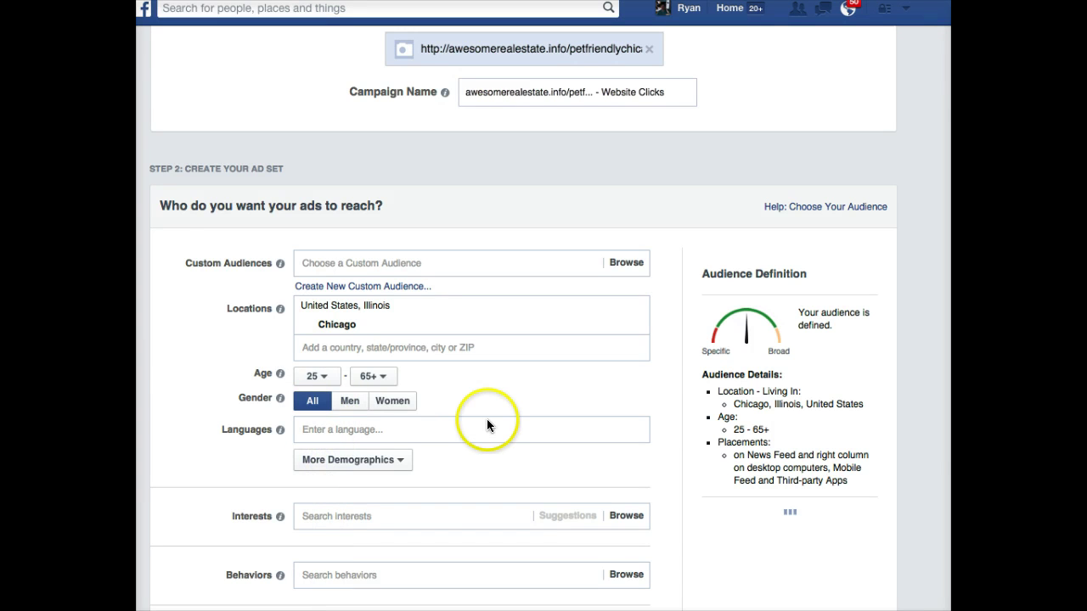
- Add the Residential profiles > Likely to move behavior to the targeting
scroll(487, 418, "down", 1)
scroll(380, 353, "down", 3)
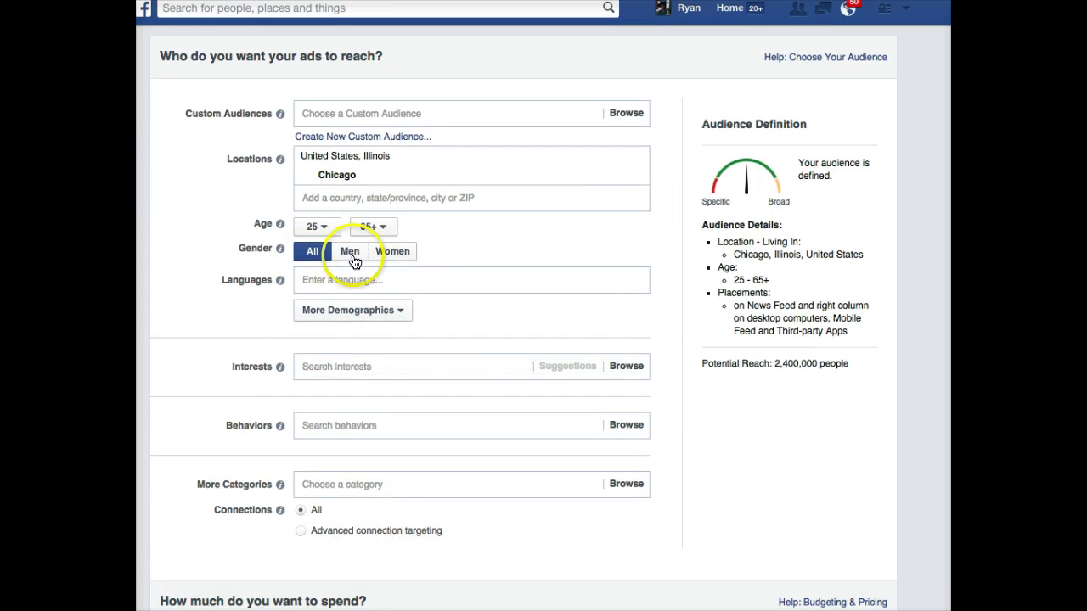
scroll(458, 253, "down", 5)
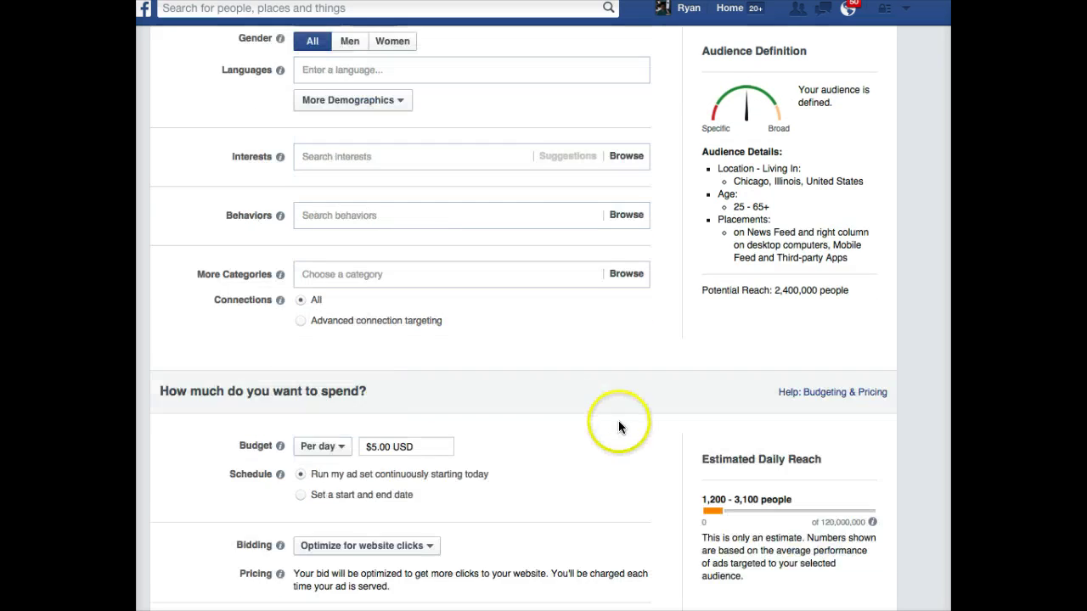
scroll(618, 420, "down", 1)
scroll(503, 332, "up", 1)
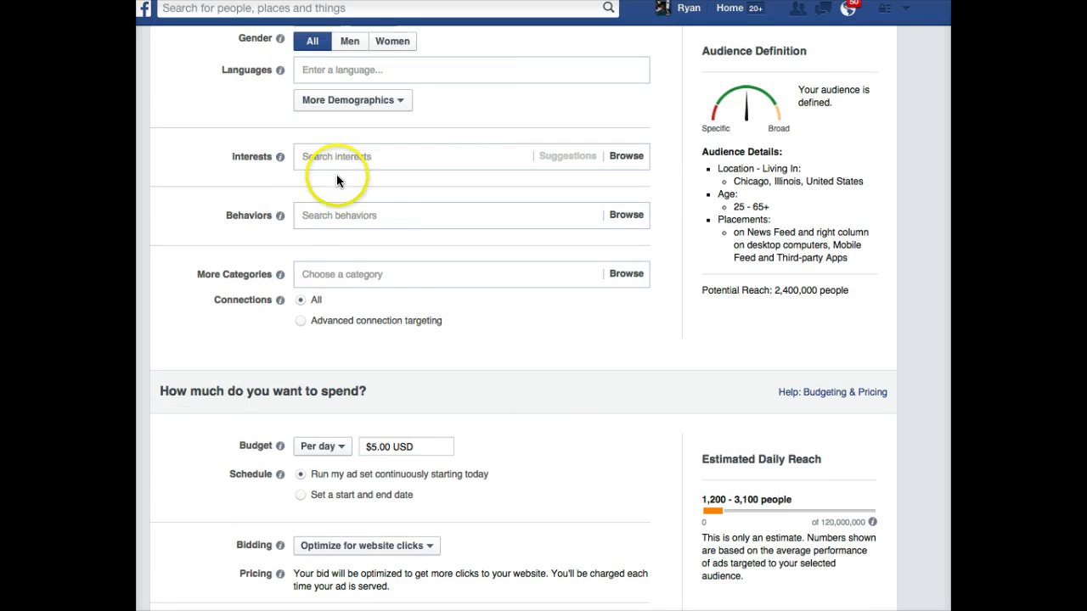
scroll(380, 212, "up", 2)
left_click(364, 288)
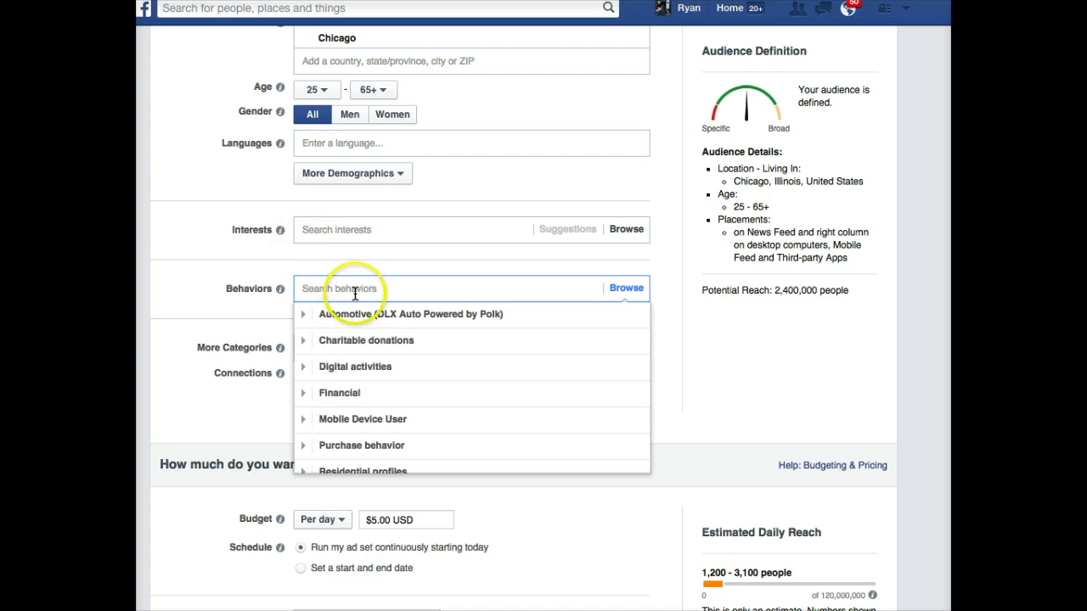
scroll(374, 373, "down", 3)
left_click(377, 423)
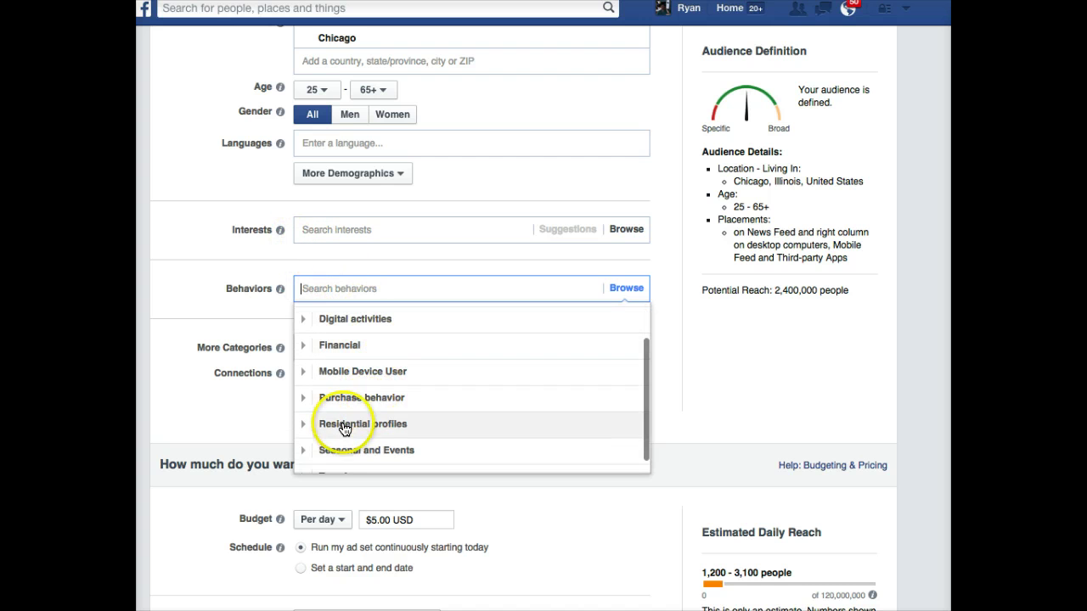
scroll(345, 388, "down", 1)
scroll(351, 381, "down", 1)
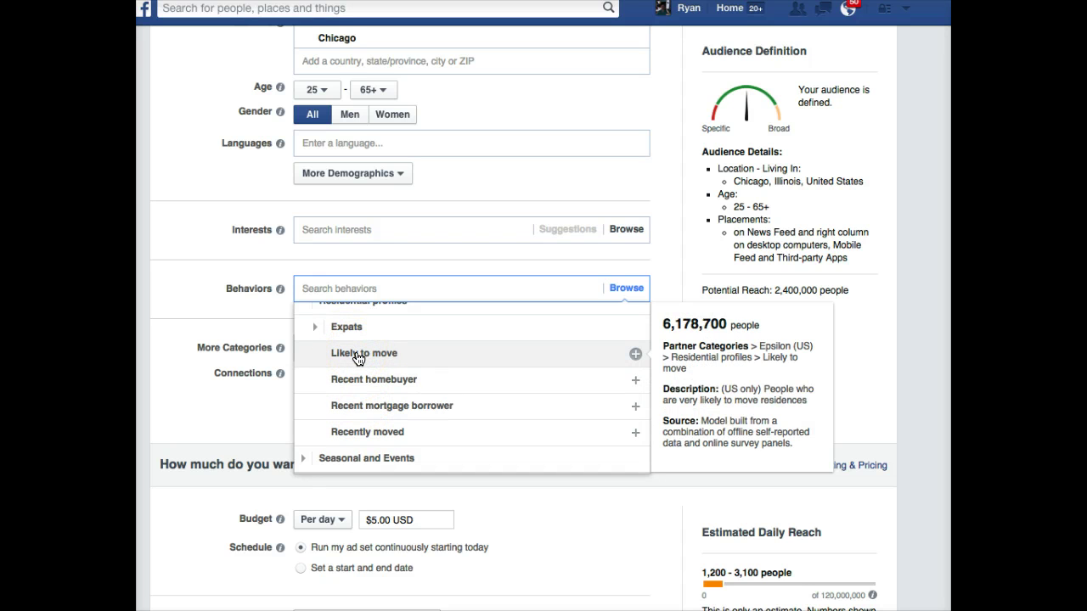
scroll(358, 358, "down", 1)
left_click(363, 340)
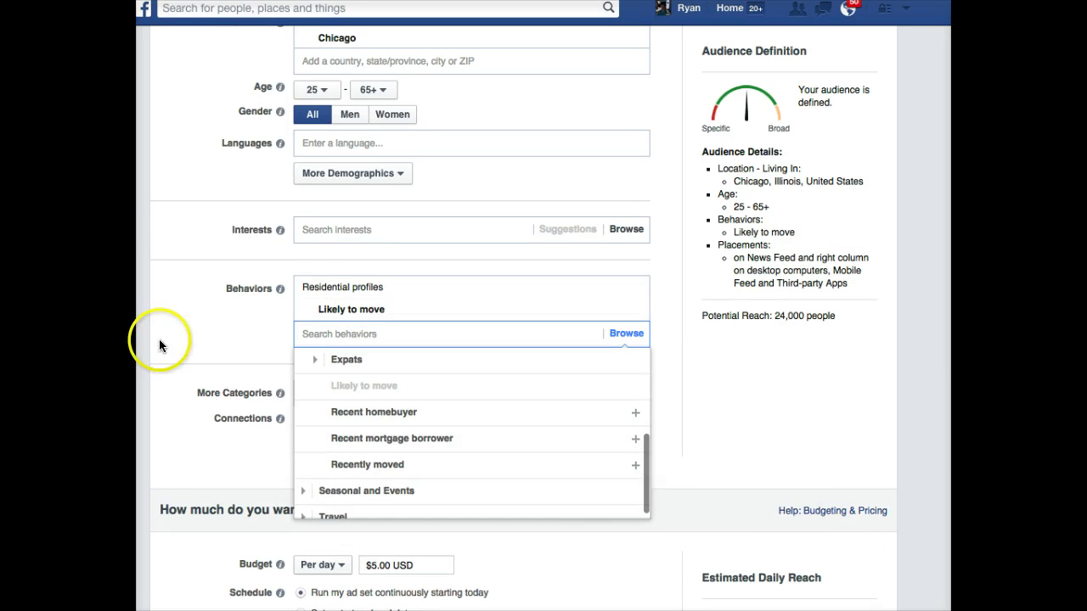
left_click(181, 307)
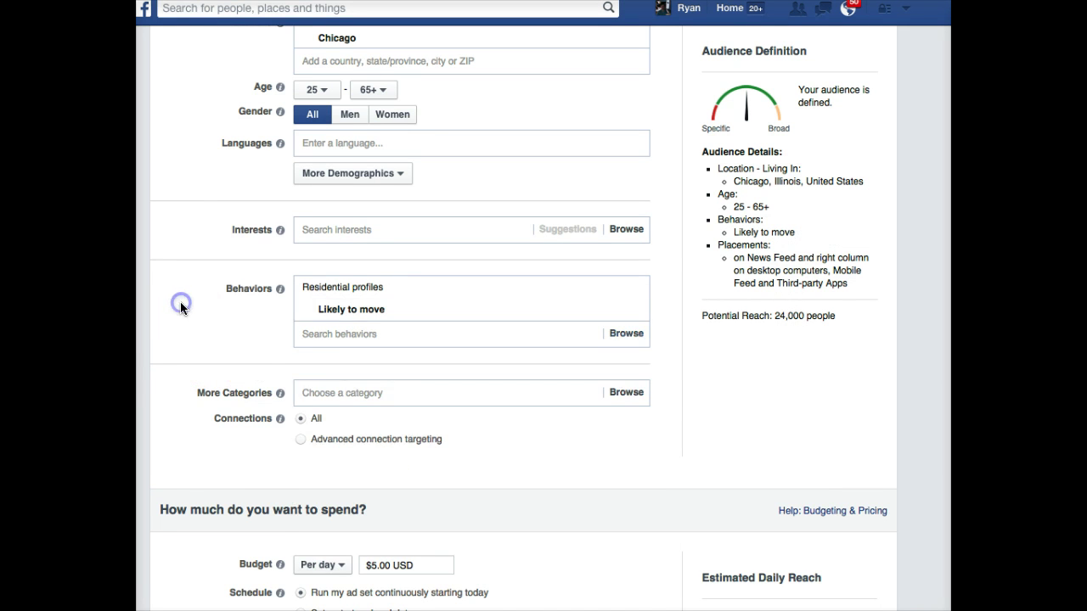
- Set a $10.00 USD daily budget and review the schedule and bidding settings
scroll(322, 399, "down", 2)
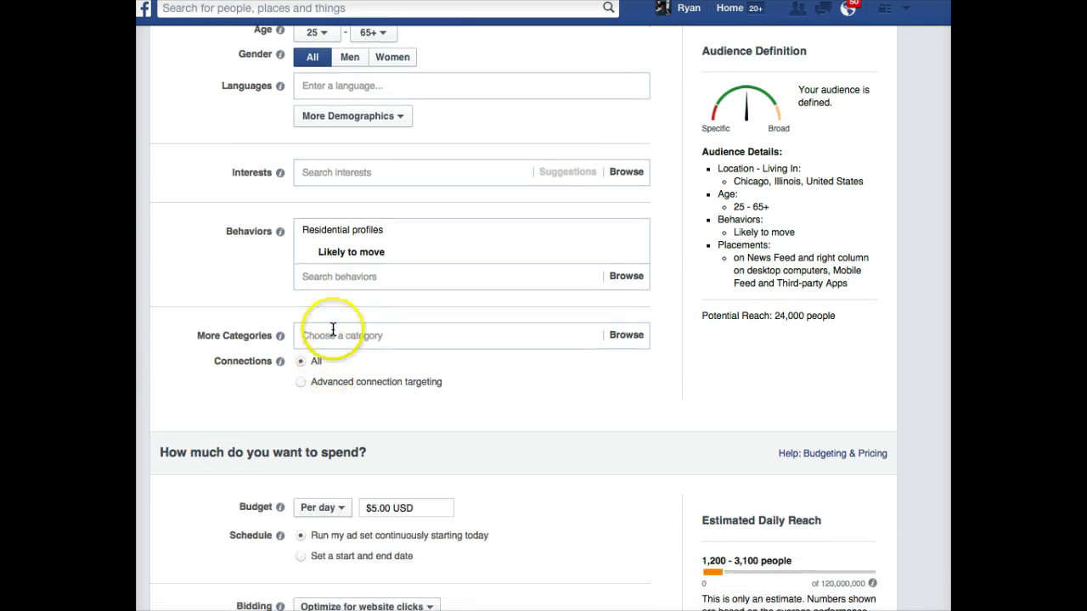
mouse_move(365, 254)
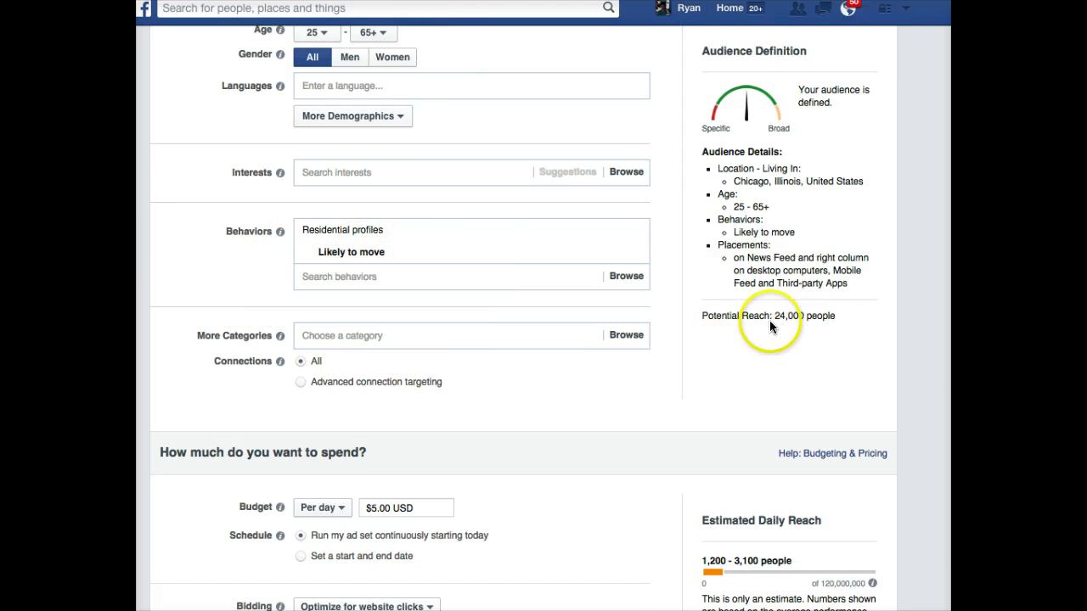
scroll(462, 312, "down", 2)
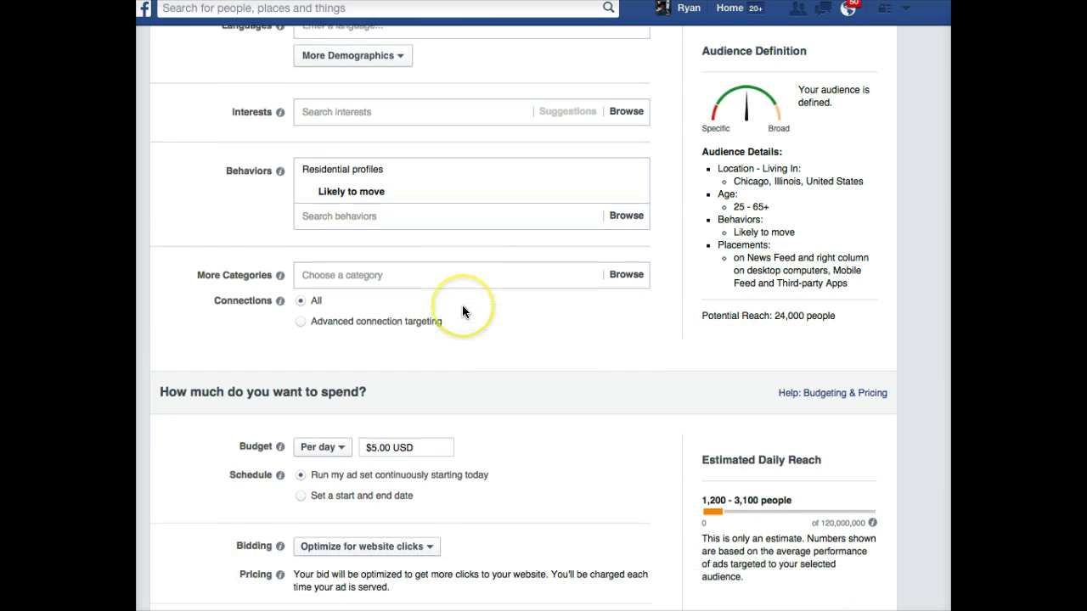
scroll(476, 311, "down", 1)
scroll(429, 356, "down", 2)
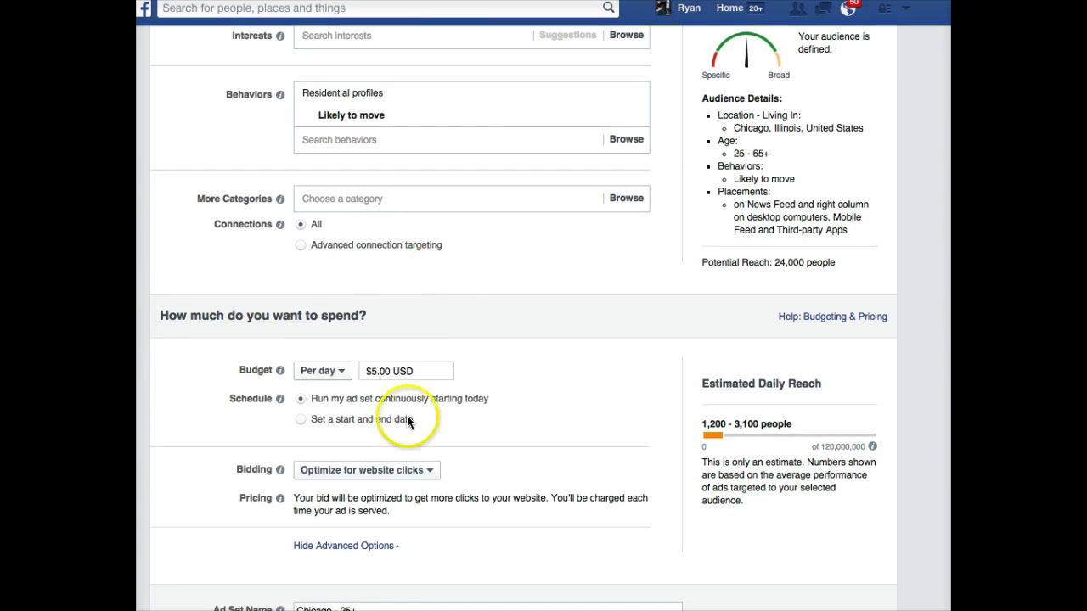
left_click(371, 370)
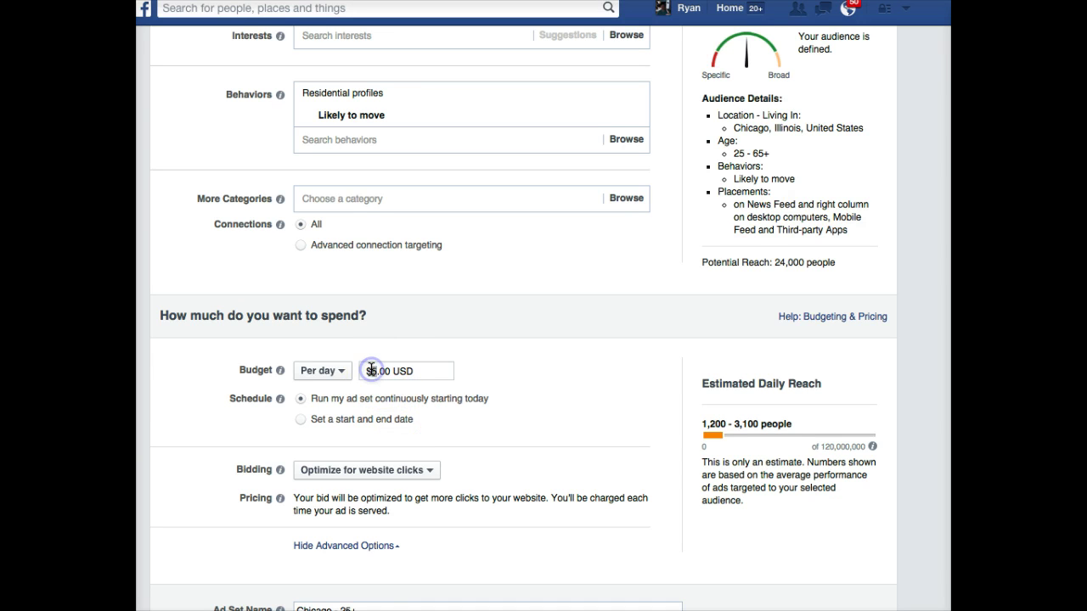
type("10")
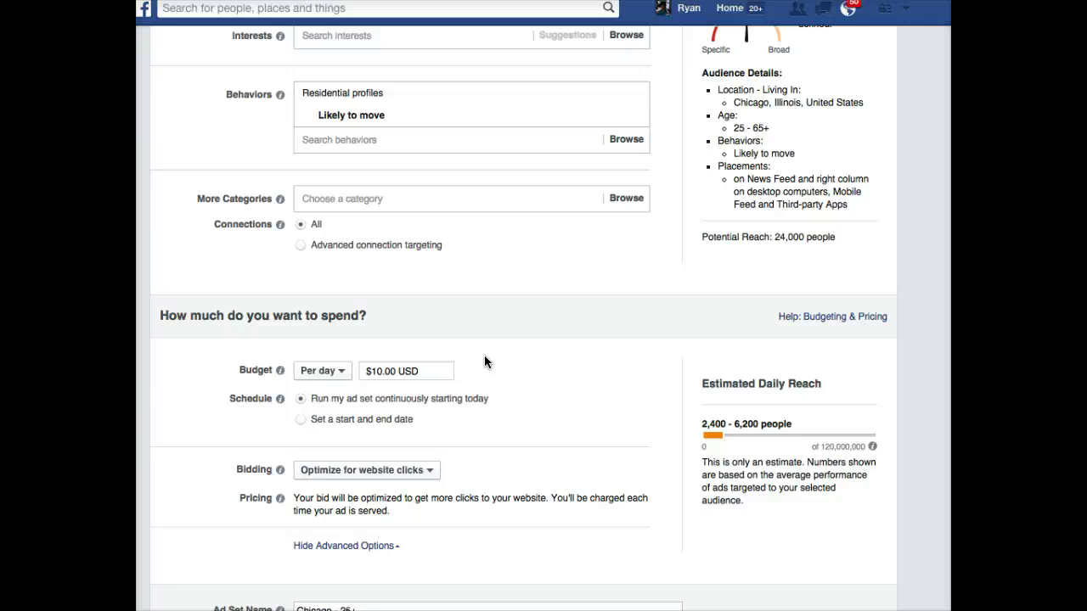
scroll(484, 357, "down", 3)
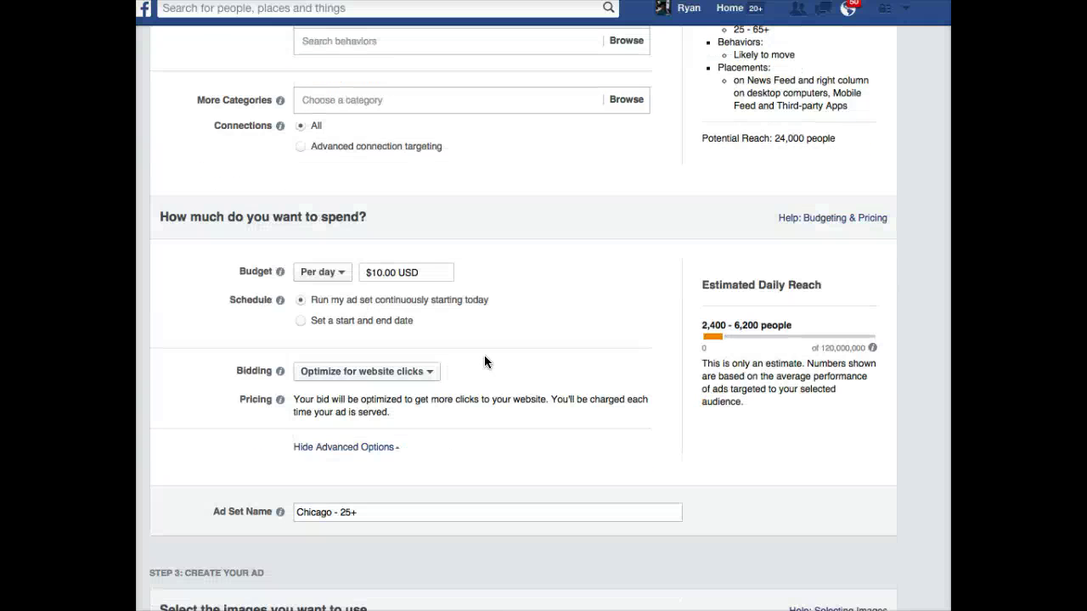
scroll(484, 362, "down", 4)
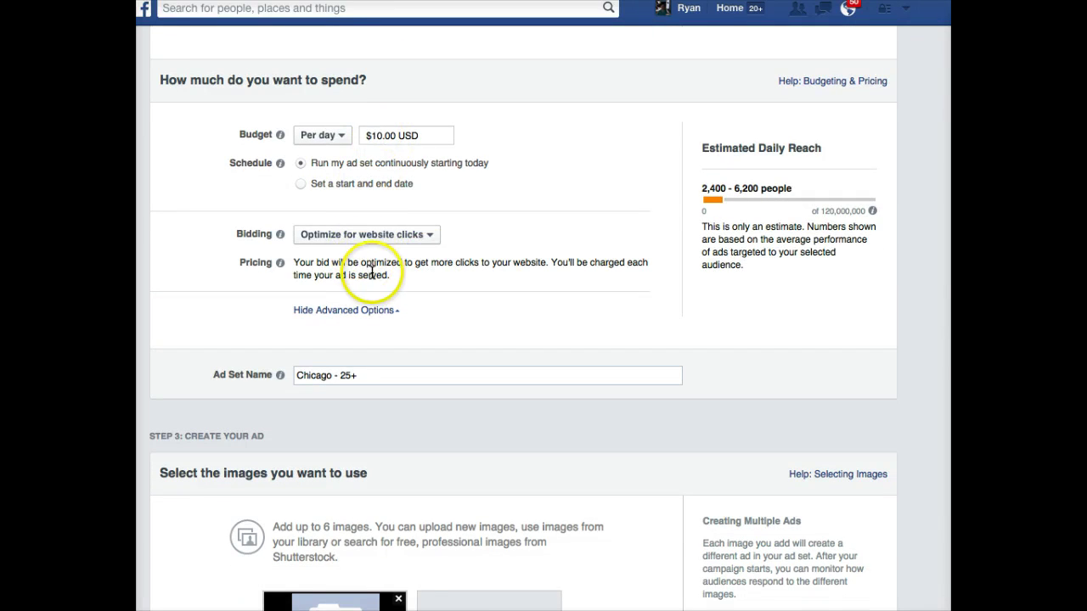
scroll(372, 242, "down", 1)
- Rename the ad set to Chicago Pet Friendly
scroll(403, 295, "down", 5)
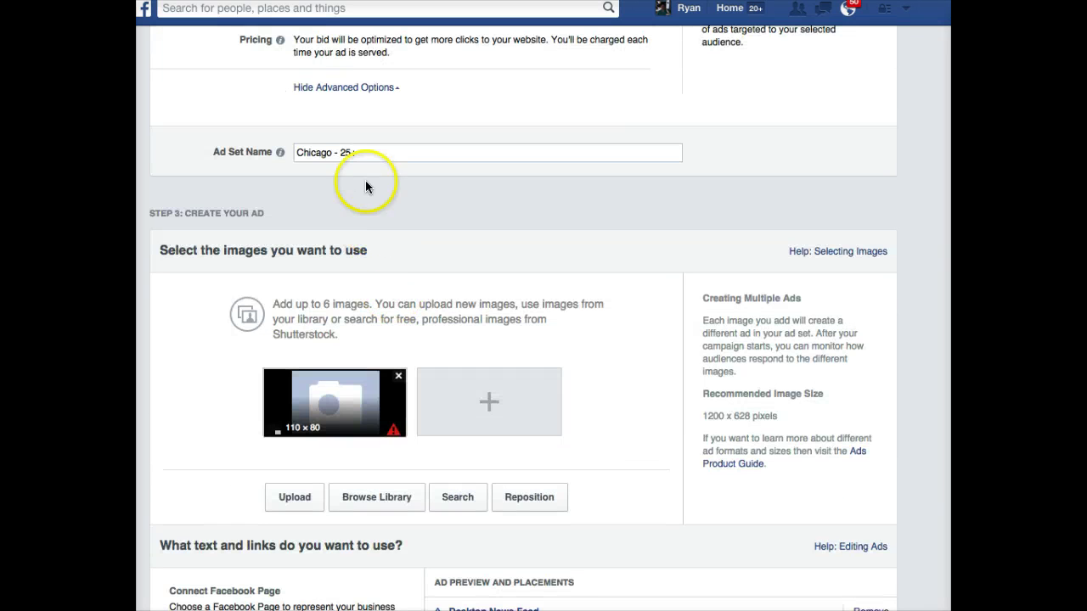
triple_click(361, 152)
left_click(372, 154)
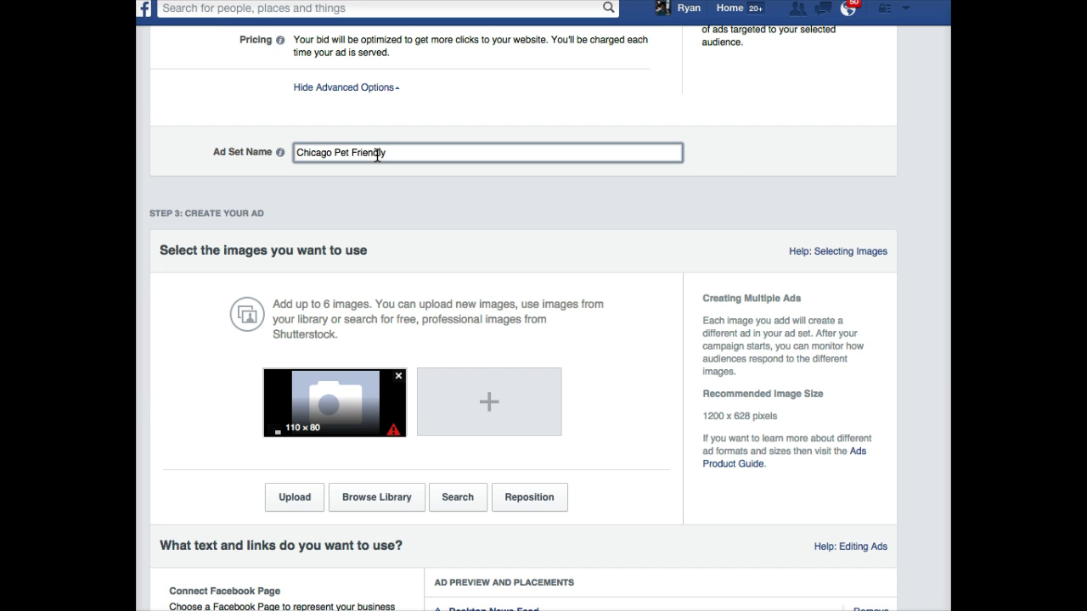
- Replace the placeholder ad image with the bulldog gif
left_click(395, 380)
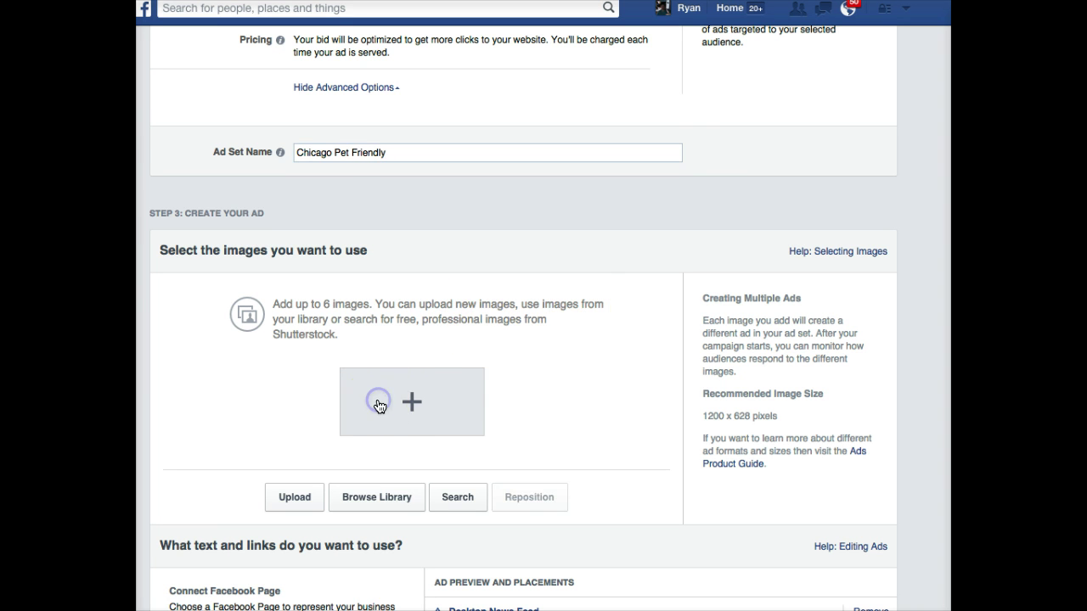
left_click(379, 405)
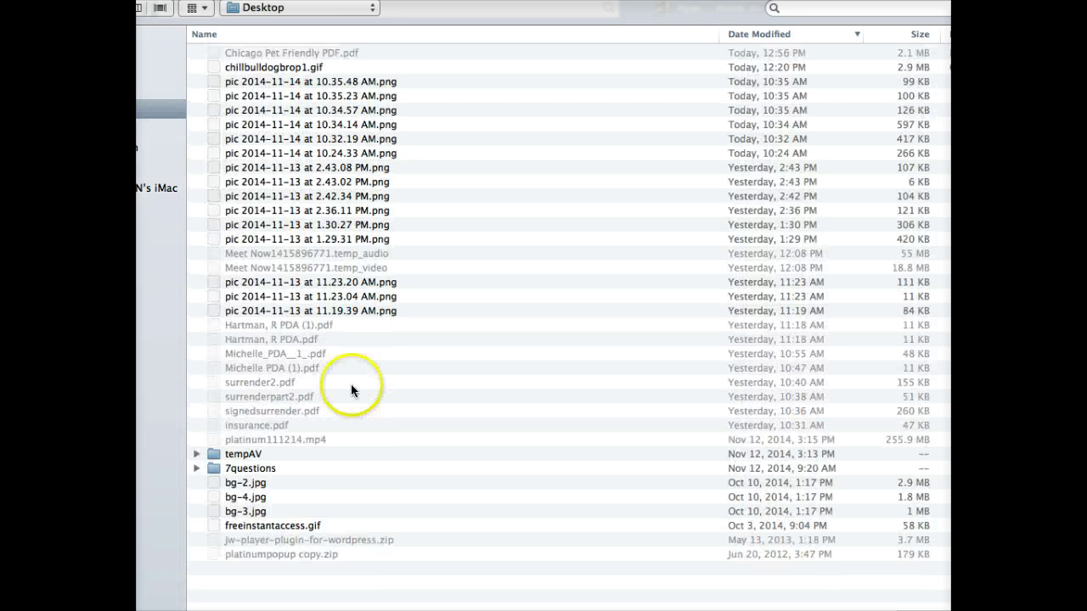
double_click(254, 67)
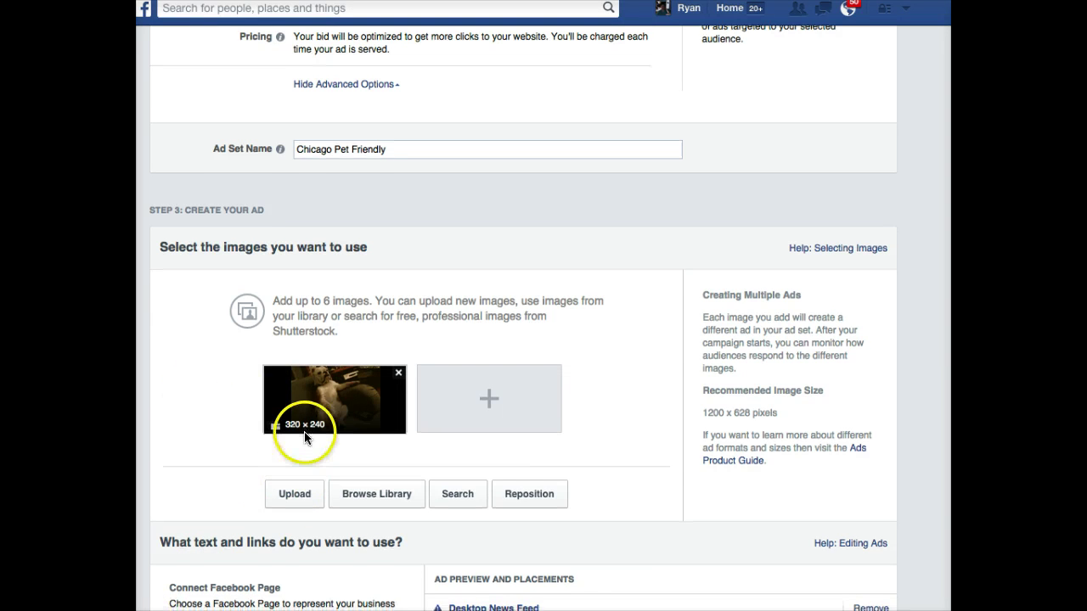
- Link the ad to the Real Estate Deal Depot Facebook Page
scroll(303, 435, "down", 2)
scroll(314, 427, "down", 5)
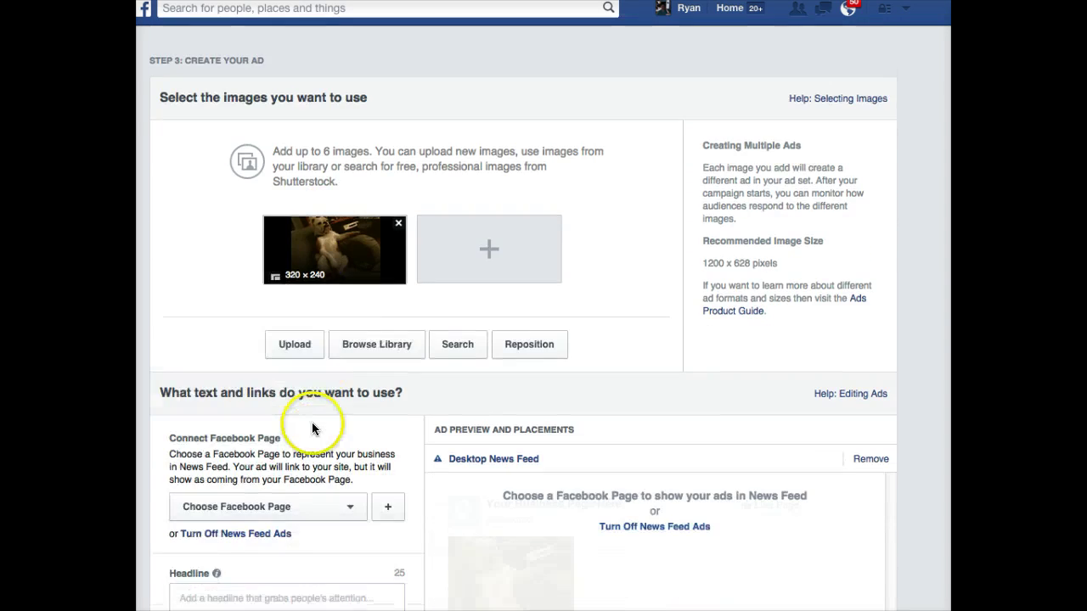
scroll(308, 474, "down", 5)
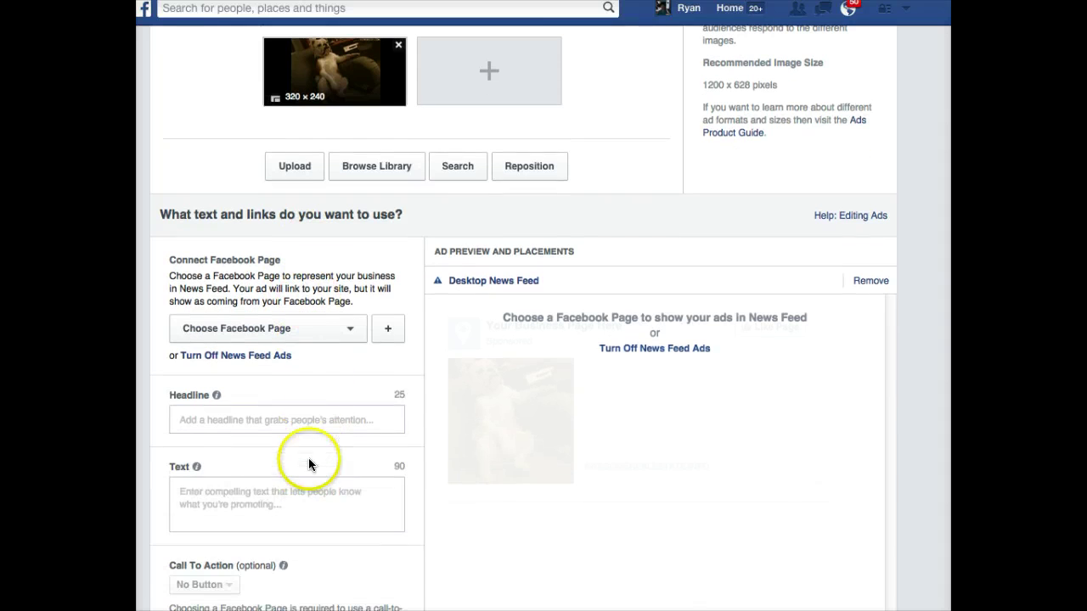
left_click(348, 327)
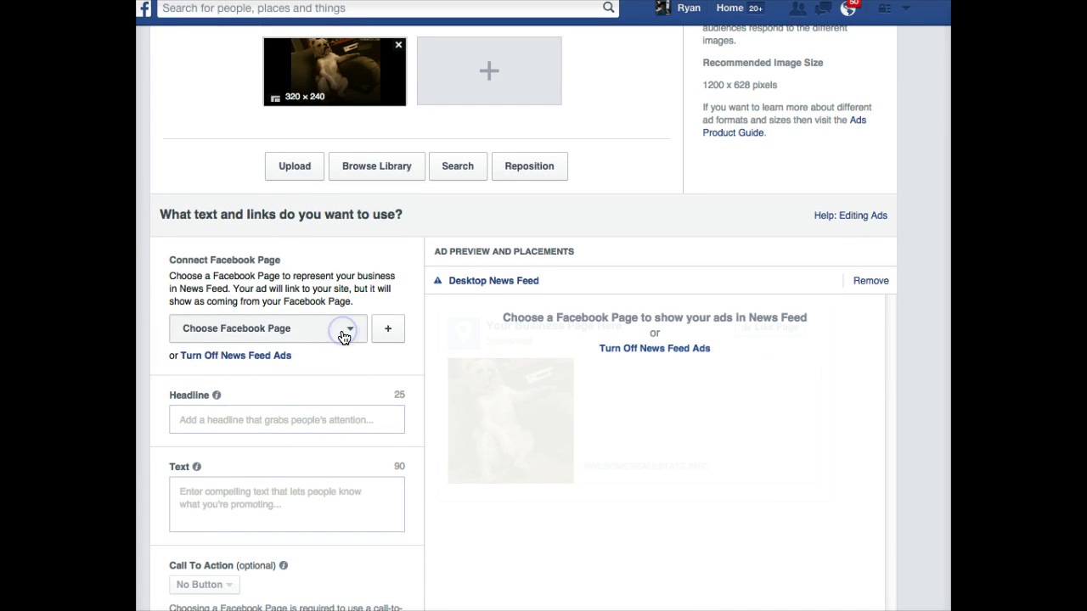
scroll(357, 427, "down", 15)
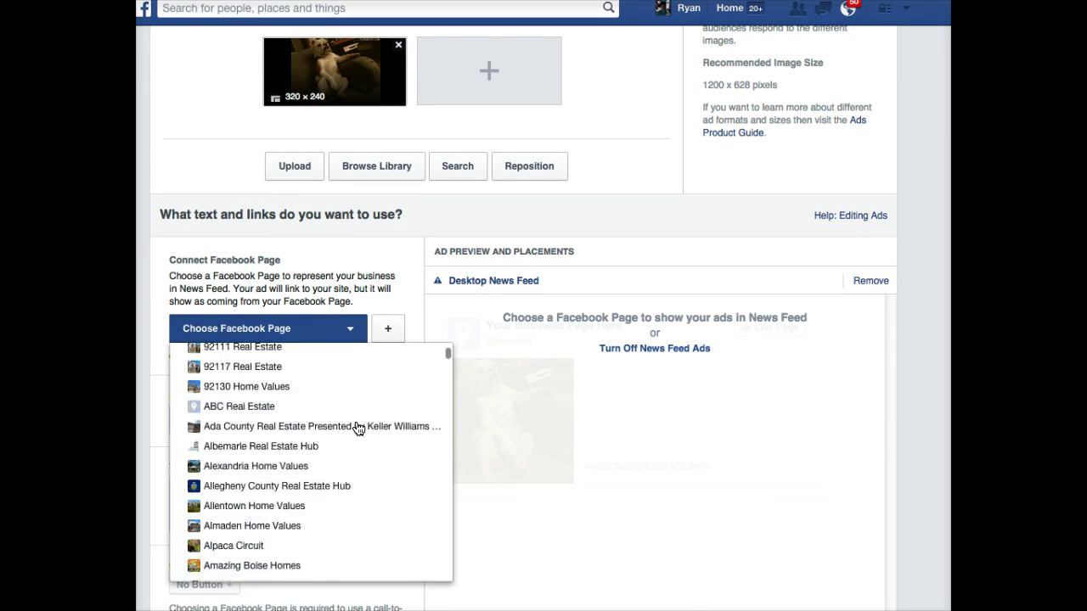
scroll(357, 426, "down", 15)
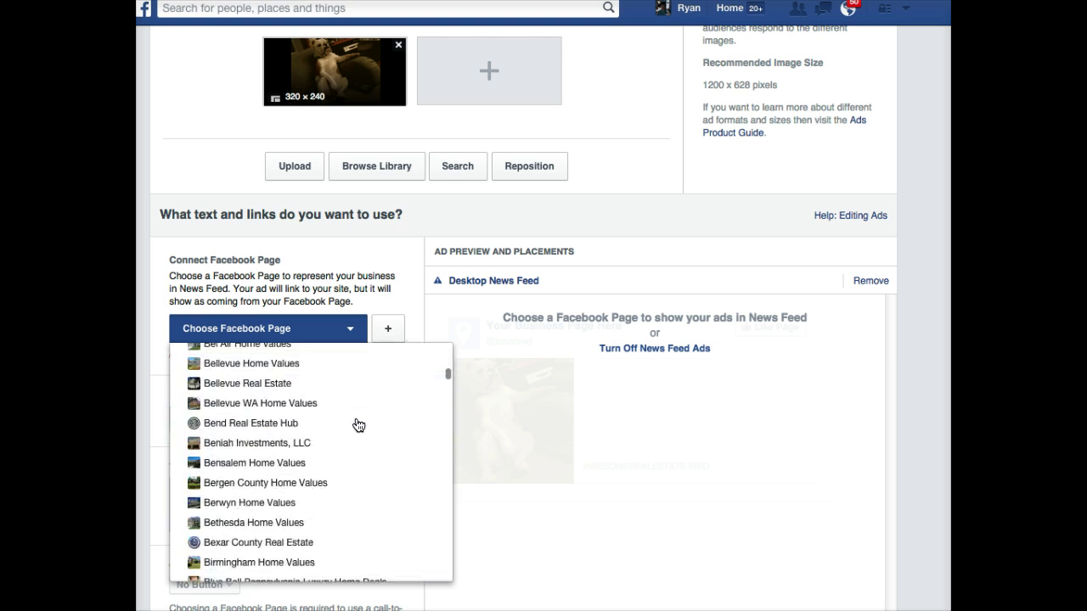
scroll(358, 425, "down", 10)
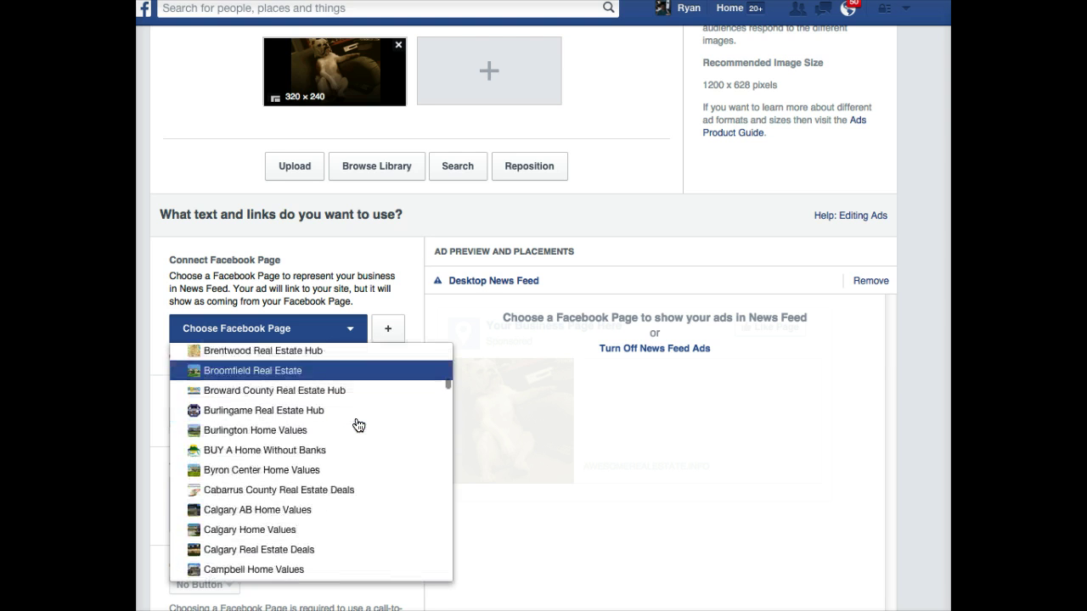
scroll(358, 433, "down", 20)
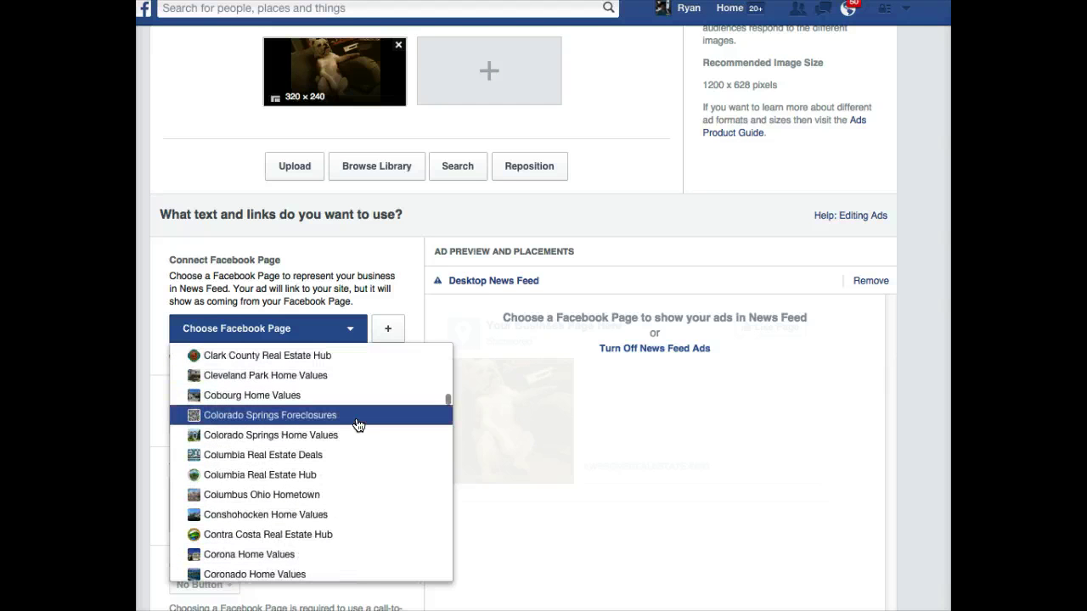
scroll(366, 459, "down", 15)
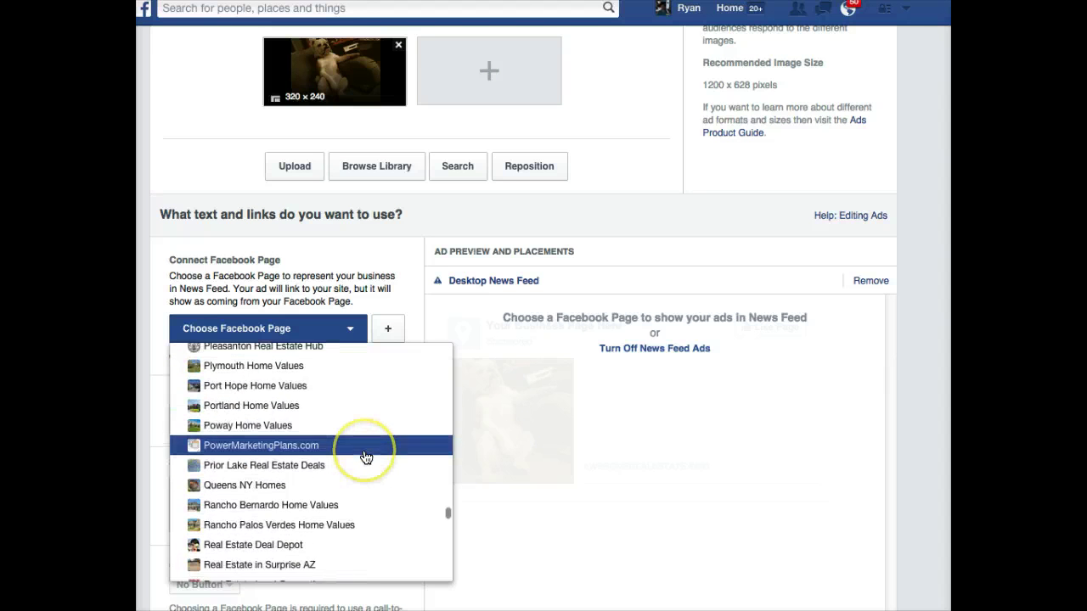
scroll(366, 458, "up", 3)
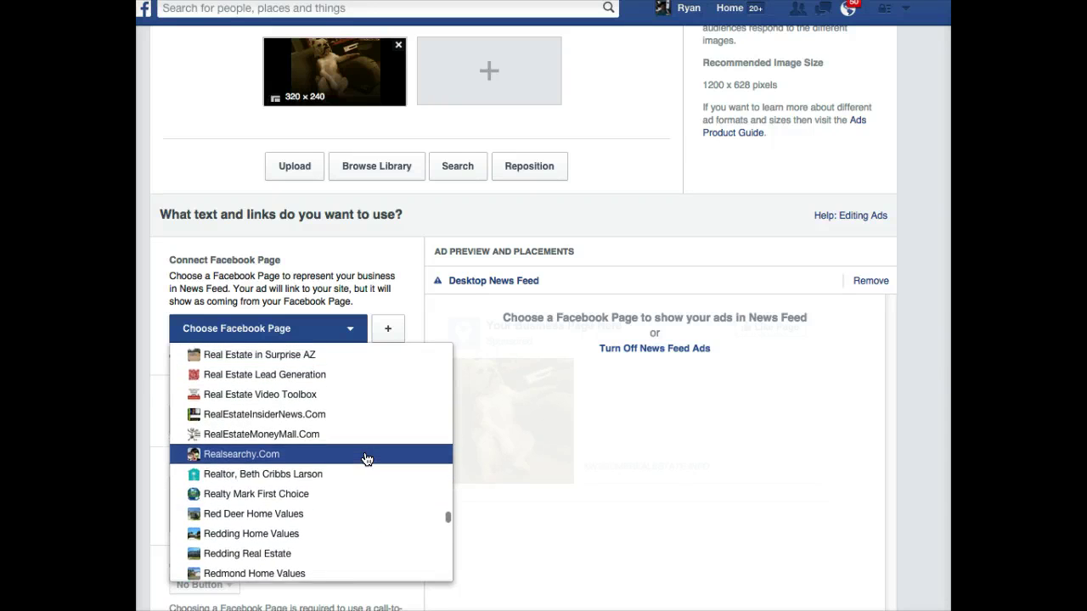
scroll(364, 456, "up", 3)
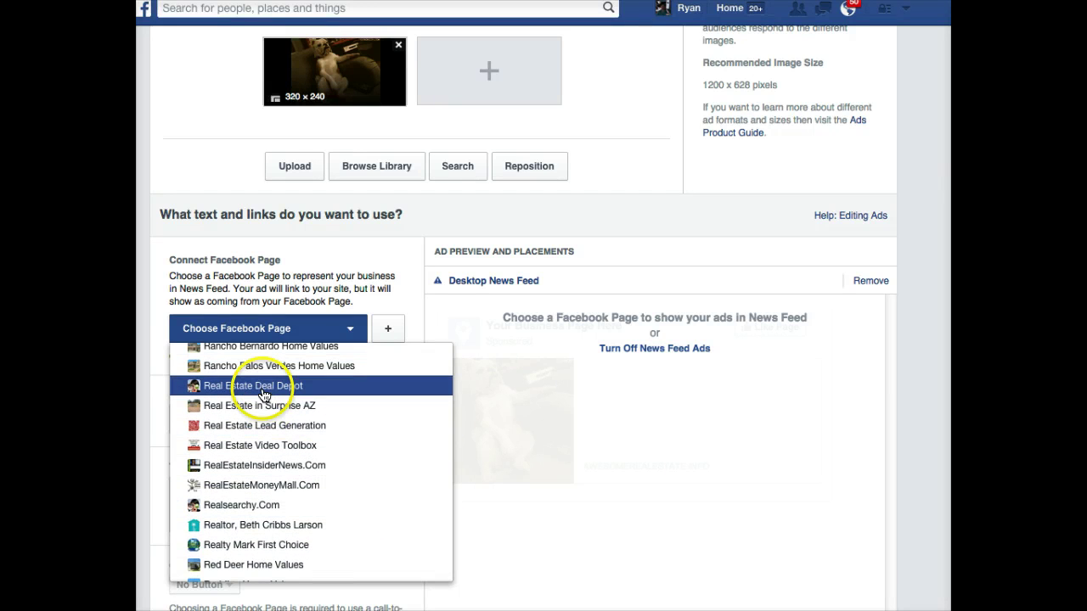
left_click(264, 393)
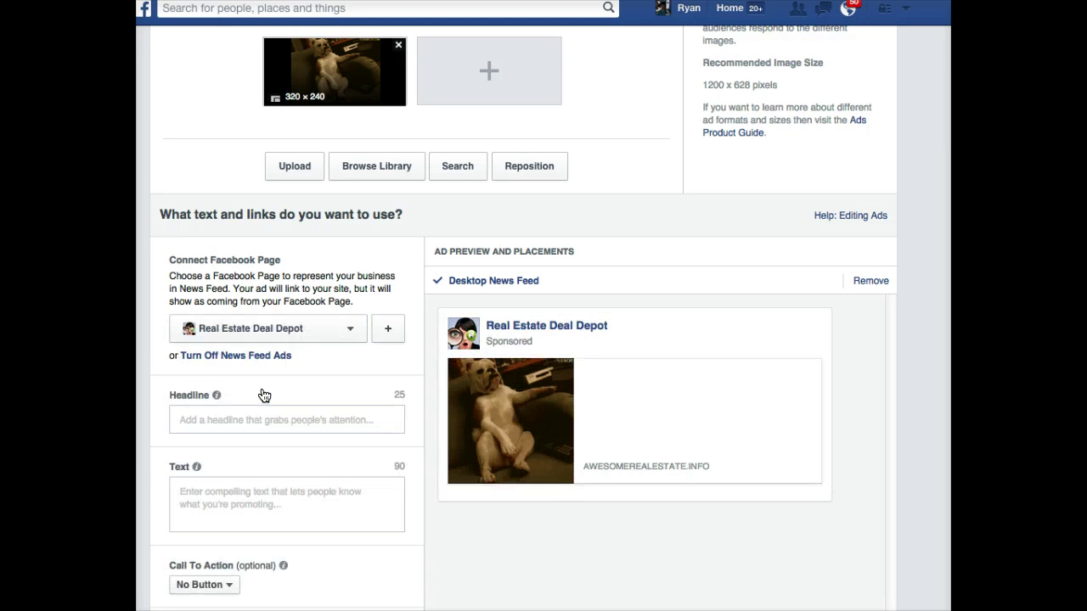
scroll(260, 390, "down", 1)
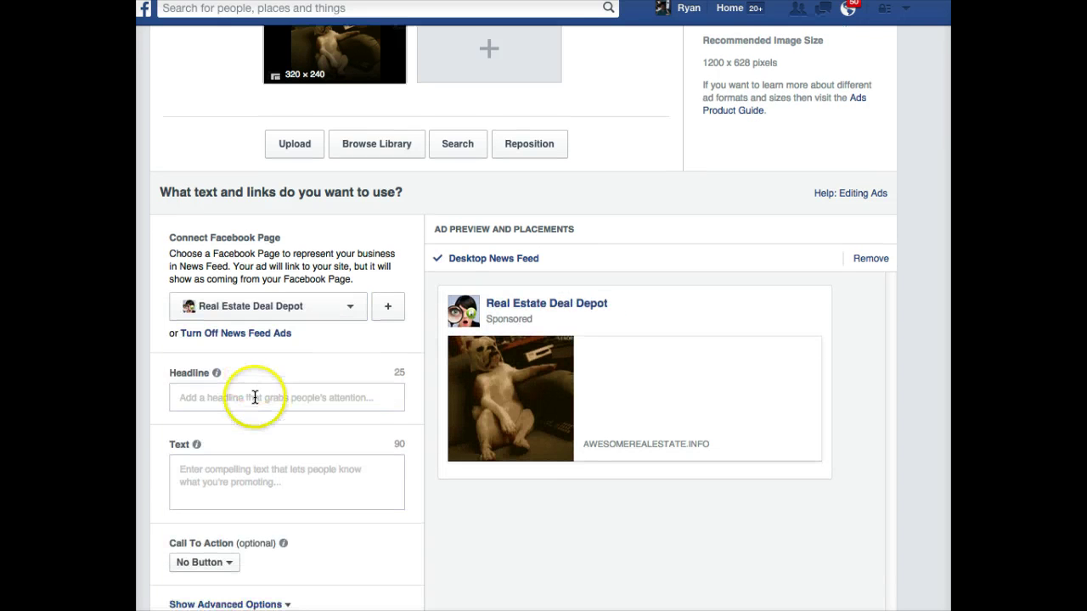
left_click(252, 397)
- Enter the headline 'Pet Friendly Chicago Rentals?'
type("Pet Freien")
key("BackSpace")
key("BackSpace")
key("BackSpace")
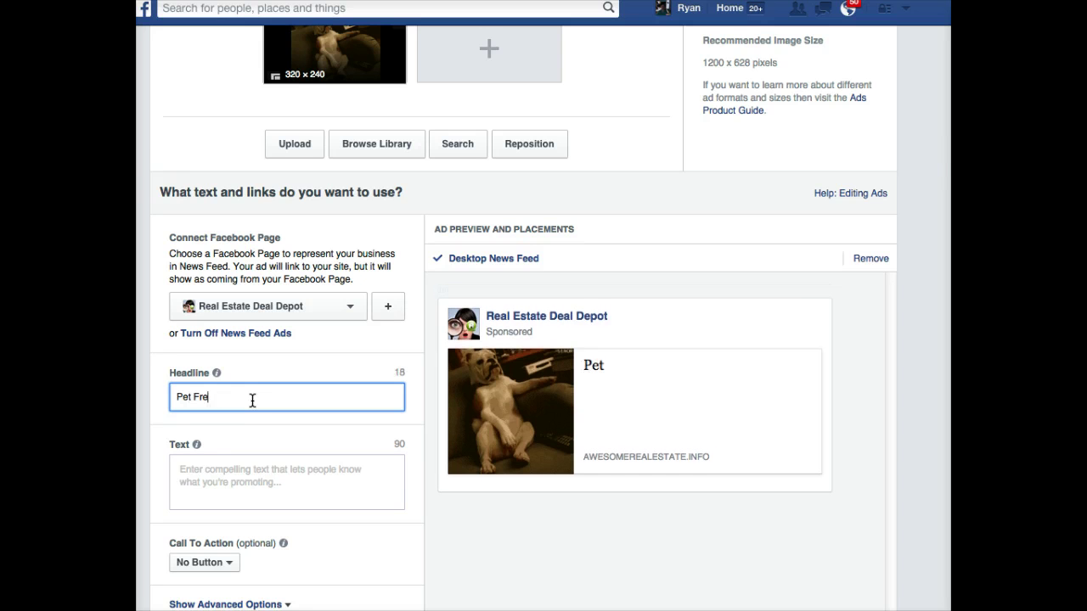
type("iendly")
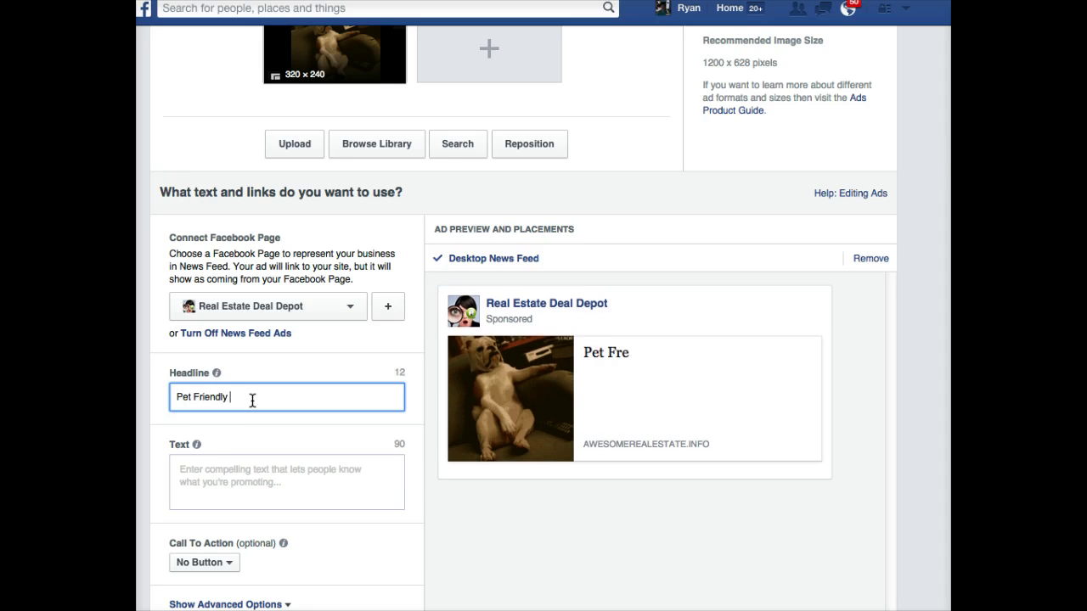
type("Chicago ")
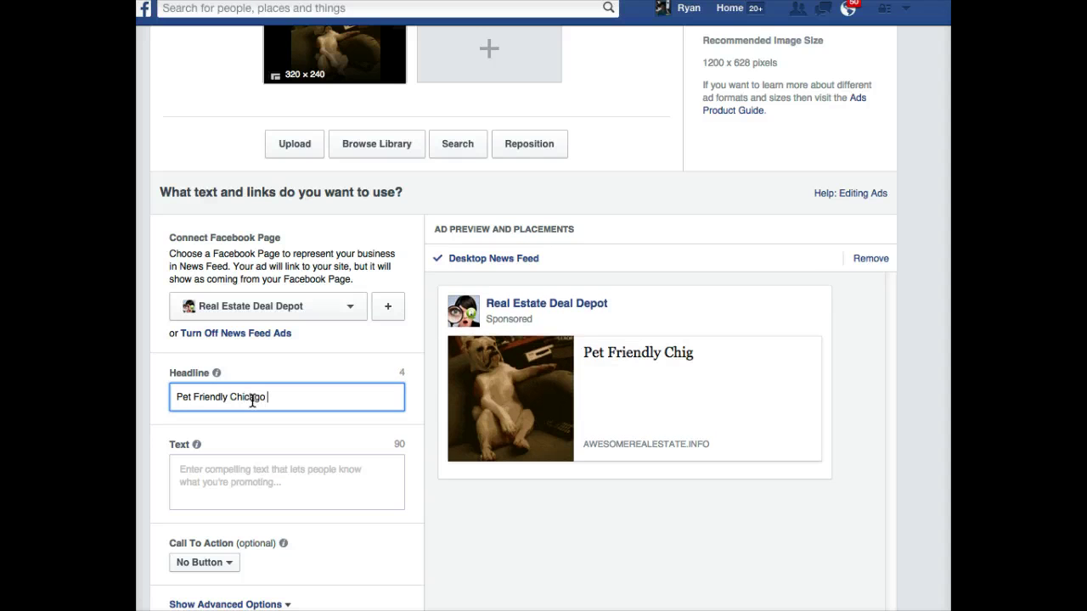
type("Rentals?")
left_click(427, 359)
- Delete 'Chicago' so the headline reads 'Pet Friendly Rentals?' within 25 characters
left_click(292, 396)
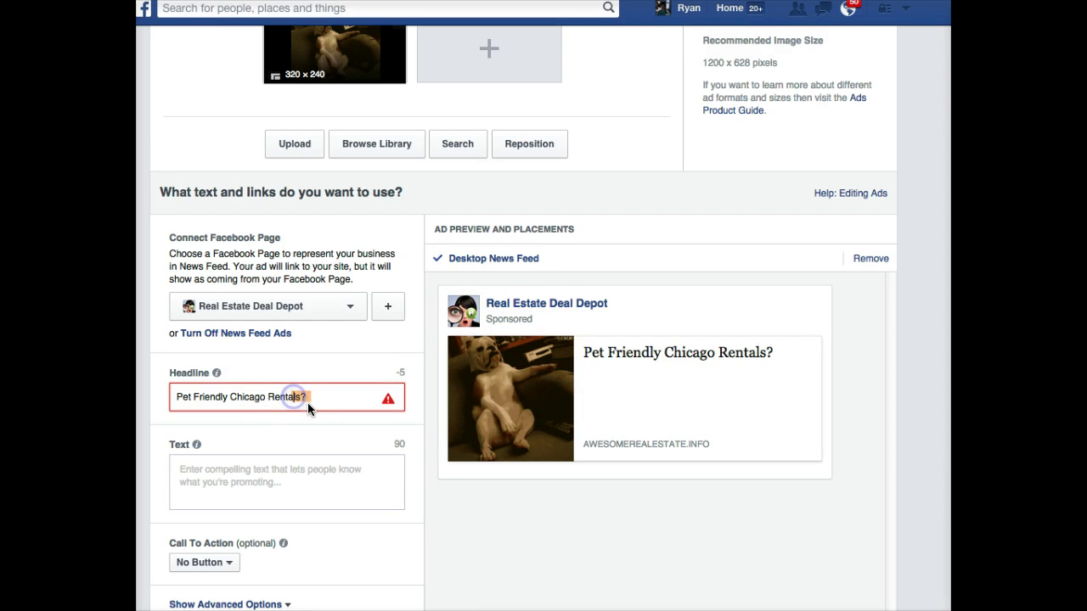
left_click(243, 399)
left_click(186, 395)
left_click(225, 393)
double_click(241, 396)
key("BackSpace")
left_click(262, 395)
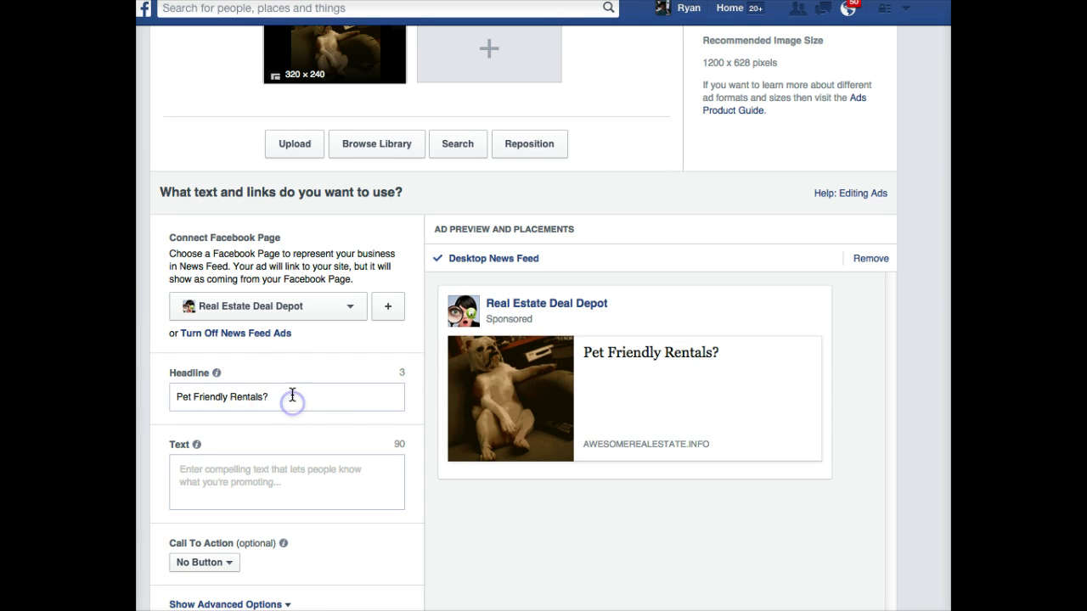
left_click(292, 394)
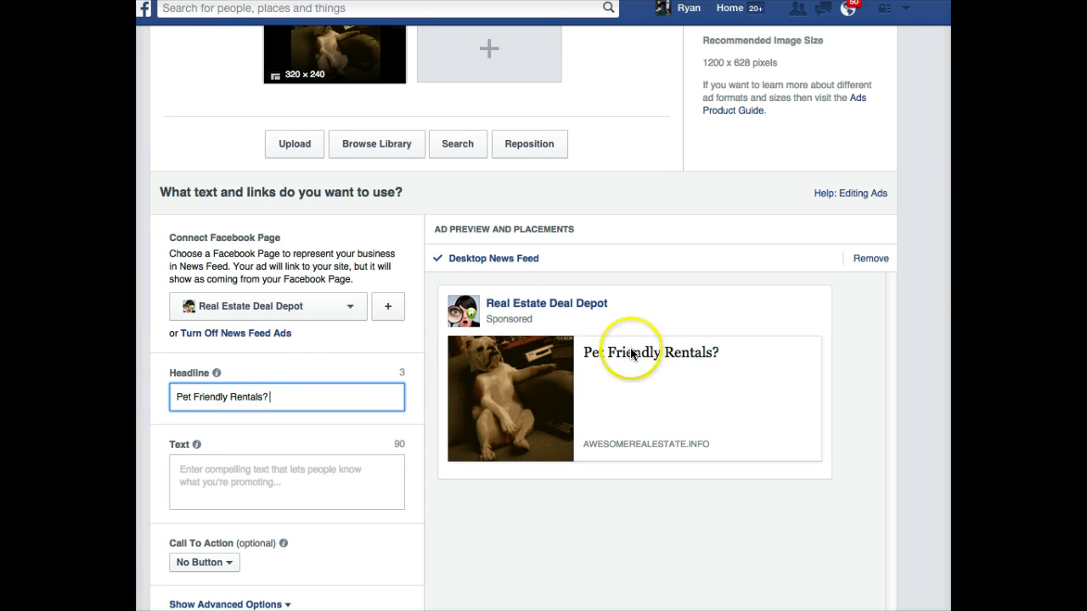
left_click(178, 468)
- Write the body text 'Looking for a pet friendly rental in Chicago? Click to see a current list.'
type("4ooking for a p")
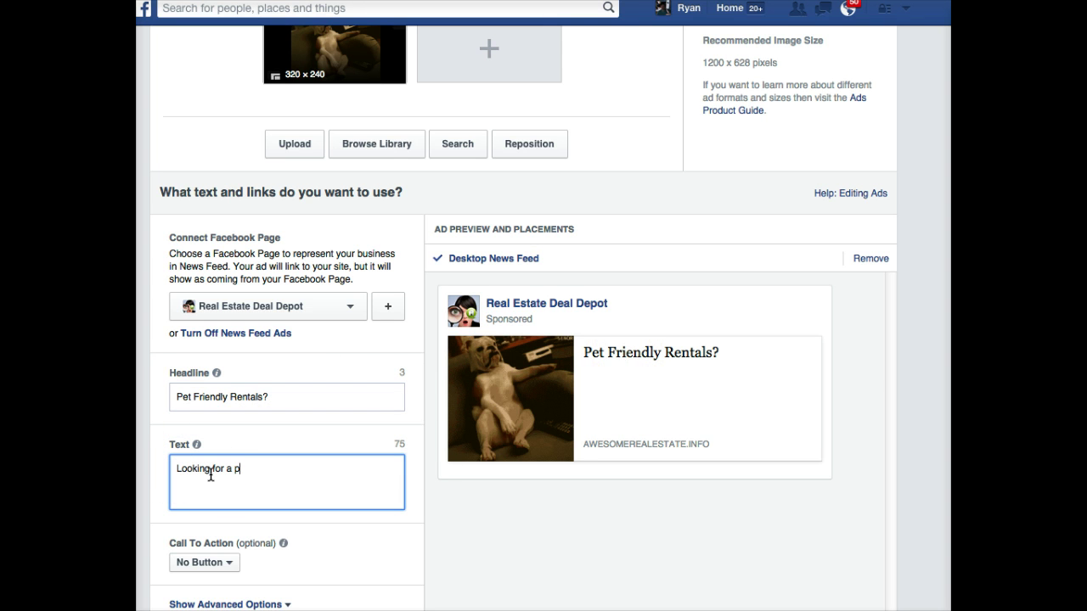
type("et friendly ")
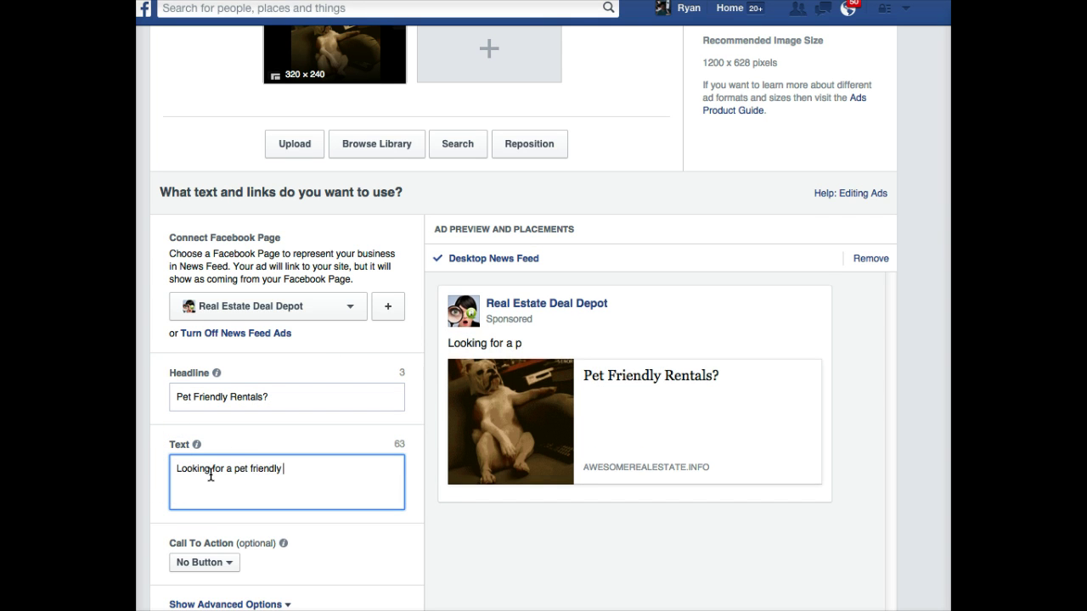
type("rental ")
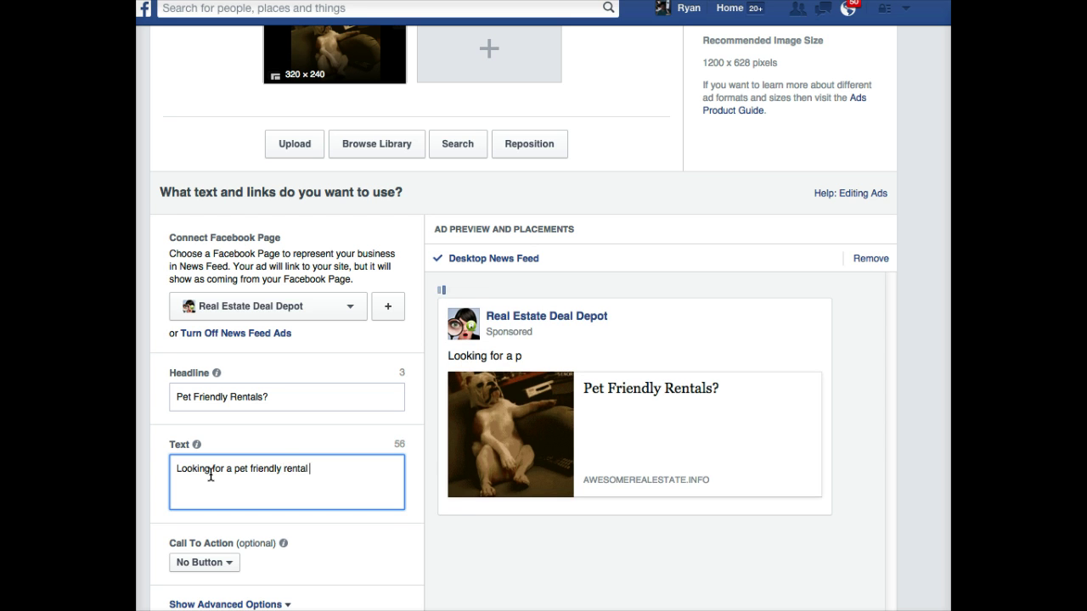
type("in Chicago? ")
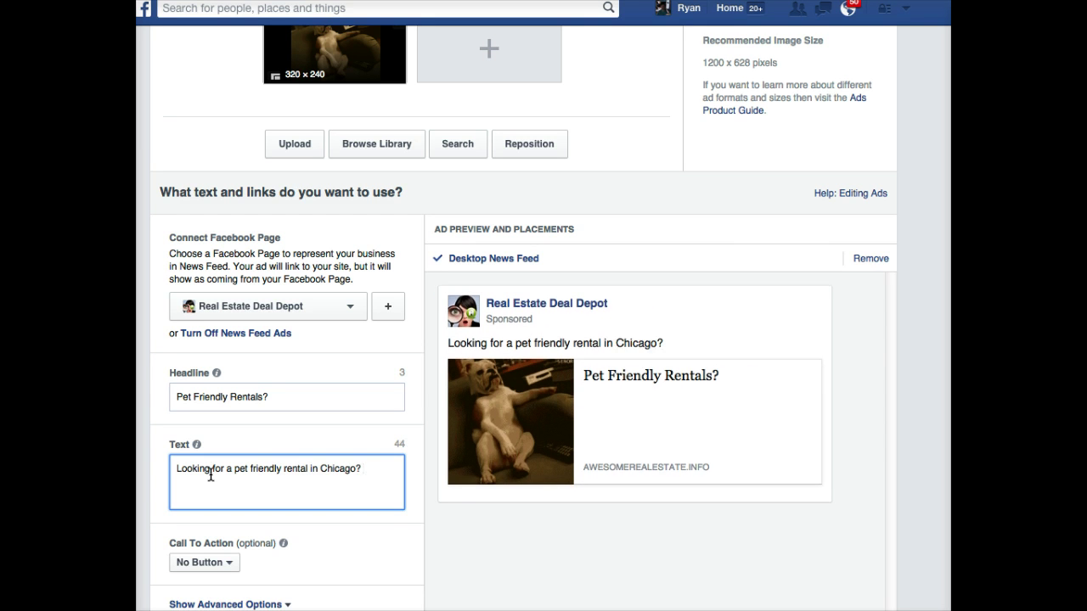
type("Click to see a current list of")
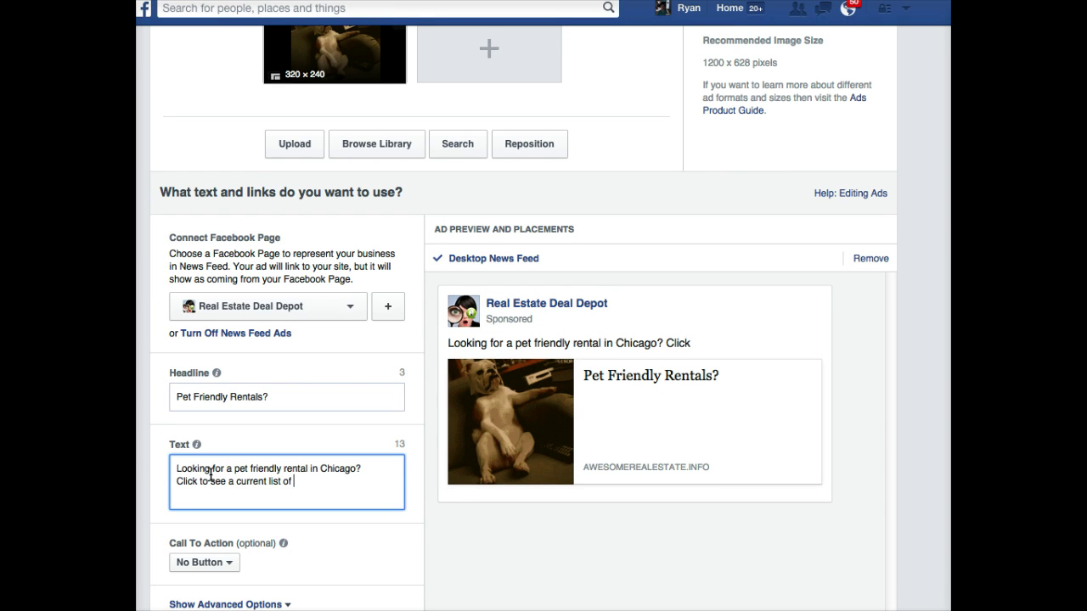
key("BackSpace")
key("BackSpace")
key("BackSpace")
key("BackSpace")
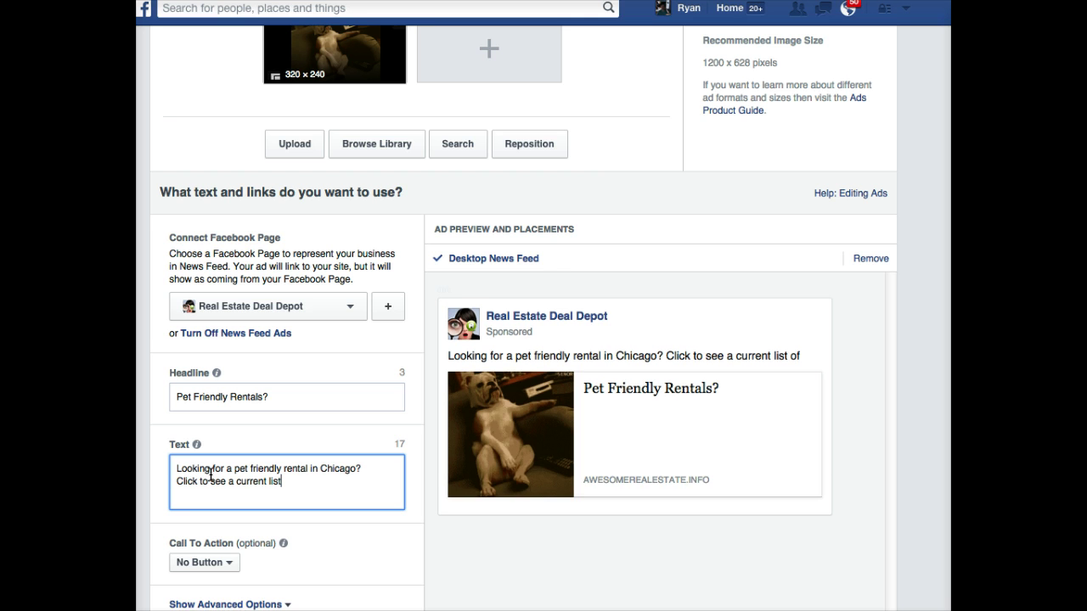
type(", and")
key("BackSpace")
key("BackSpace")
key("BackSpace")
key("BackSpace")
key("BackSpace")
key("BackSpace")
key("BackSpace")
key("BackSpace")
key("BackSpace")
key("BackSpace")
key("BackSpace")
key("BackSpace")
key("BackSpace")
key("BackSpace")
key("BackSpace")
key("BackSpace")
key("BackSpace")
key("BackSpace")
key("BackSpace")
key("BackSpace")
type("what fido is up ")
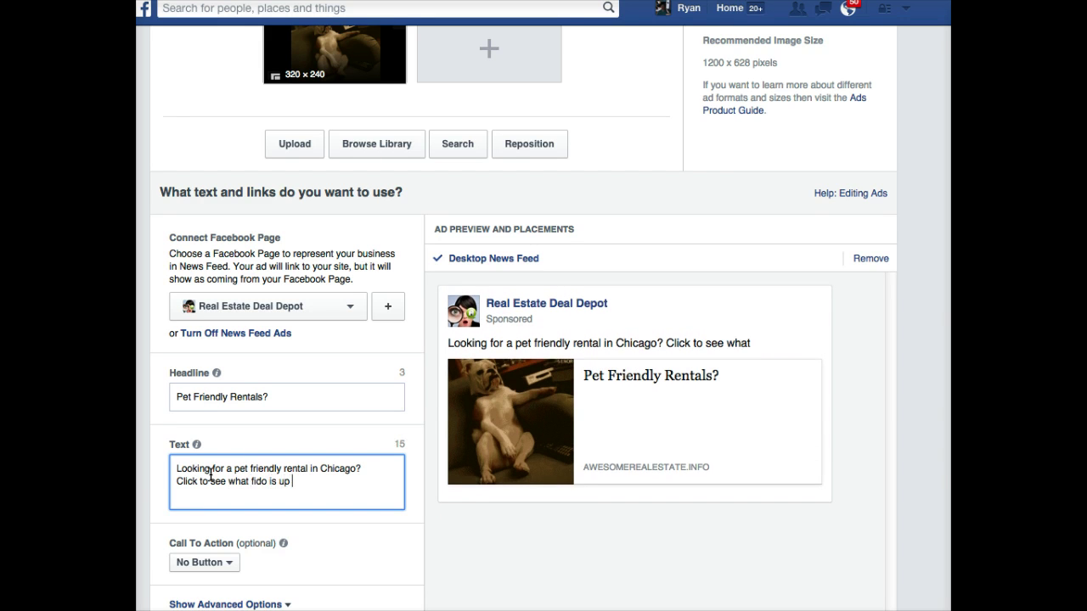
type("to and download")
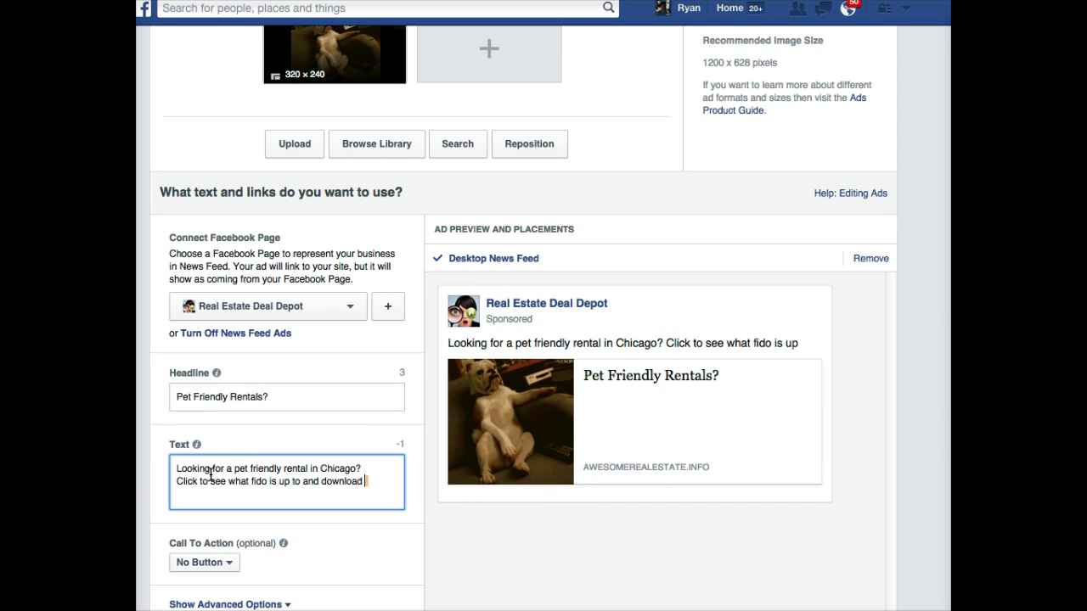
key("BackSpace")
key("BackSpace")
key("BackSpace")
key("BackSpace")
key("BackSpace")
key("BackSpace")
key("BackSpace")
key("BackSpace")
key("BackSpace")
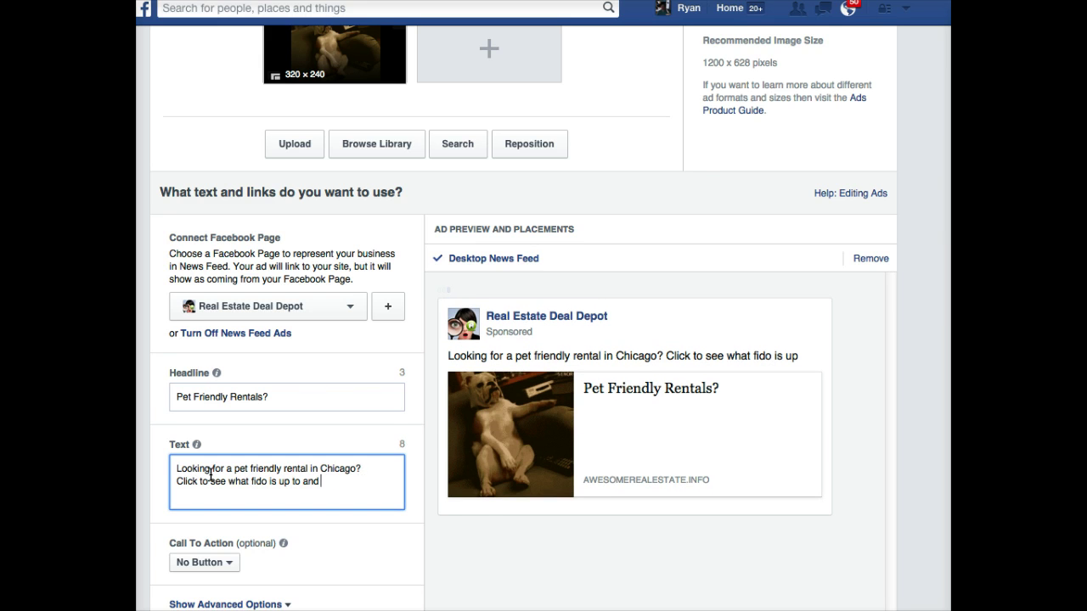
key("BackSpace")
key("BackSpace")
key("BackSpace")
key("BackSpace")
key("BackSpace")
key("BackSpace")
key("BackSpace")
key("BackSpace")
key("BackSpace")
key("BackSpace")
key("BackSpace")
key("BackSpace")
key("BackSpace")
key("BackSpace")
key("BackSpace")
key("BackSpace")
key("BackSpace")
key("BackSpace")
key("BackSpace")
key("BackSpace")
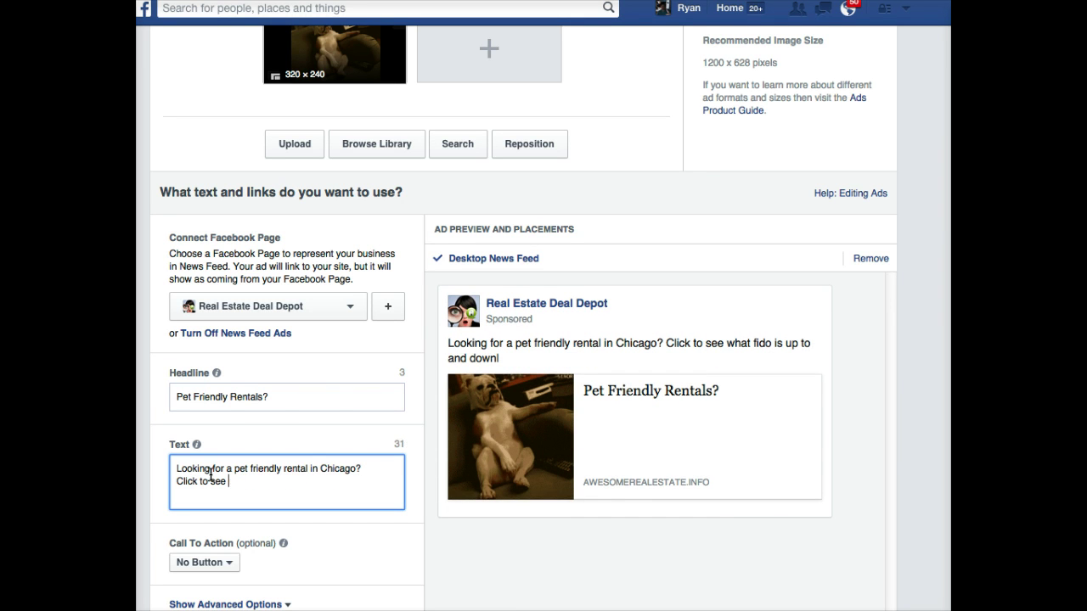
key("BackSpace")
key("BackSpace")
key("BackSpace")
key("BackSpace")
key("BackSpace")
key("BackSpace")
type("to see a ")
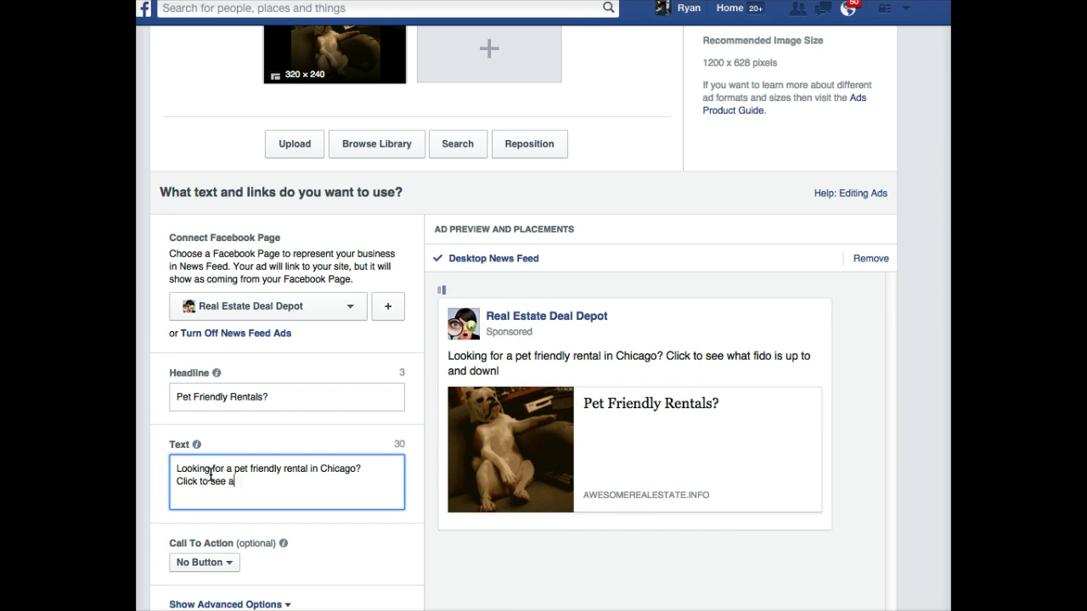
type("current list")
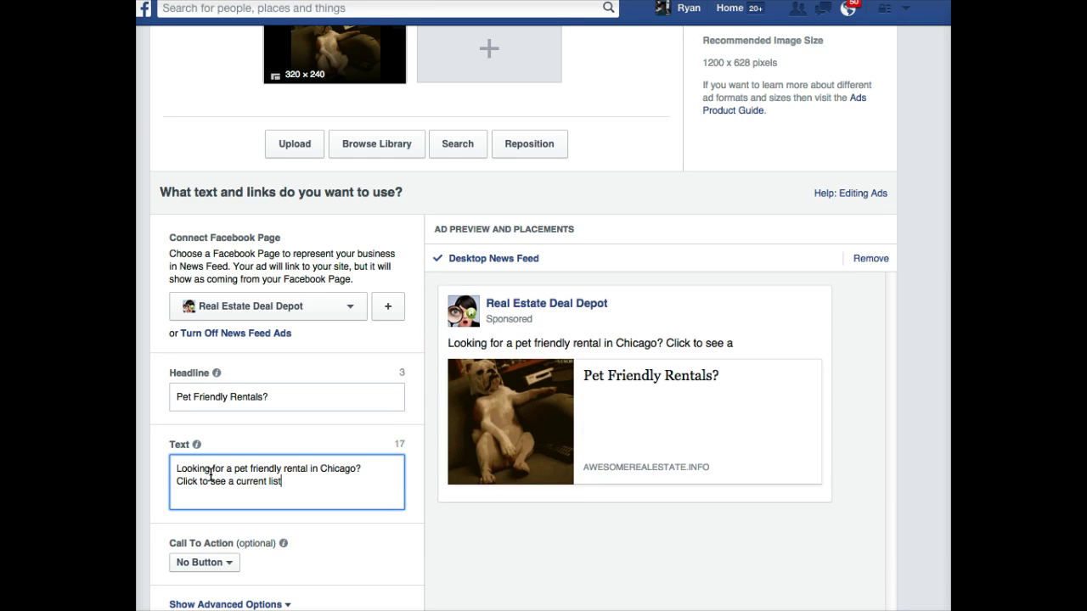
type(".")
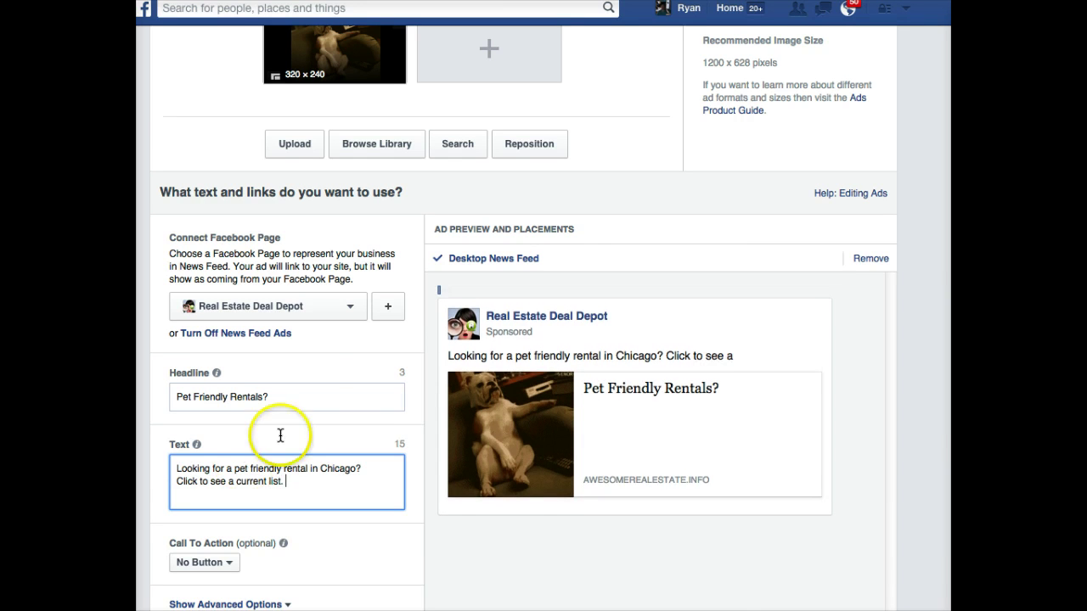
- Under advanced options, enter a News Feed Link Description starting 'After you click, you can see what fido's doing…'
scroll(360, 406, "down", 3)
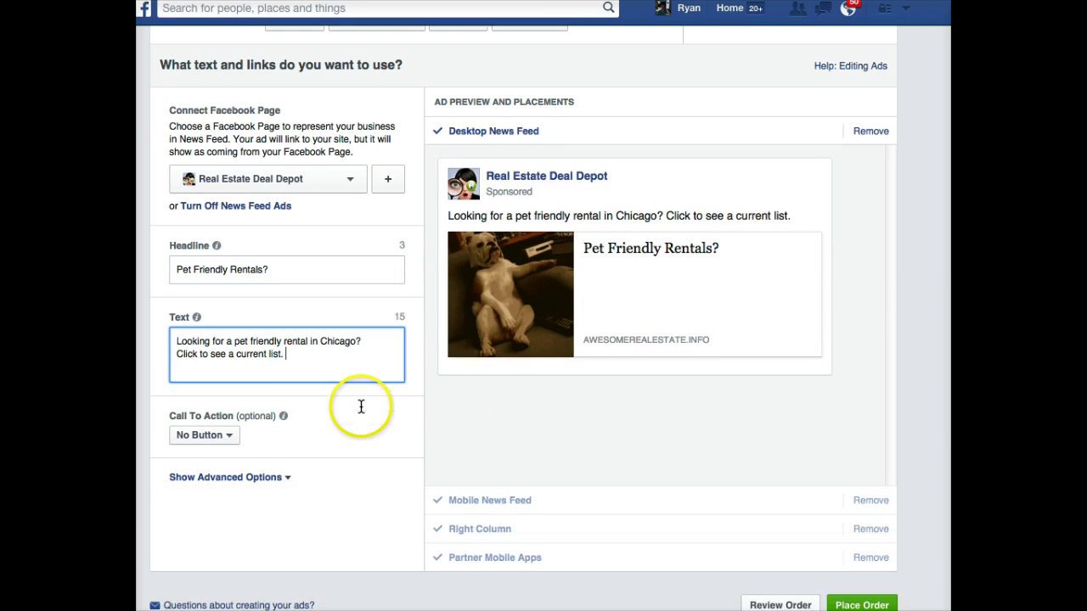
left_click(217, 479)
left_click(218, 548)
type("After you click, ")
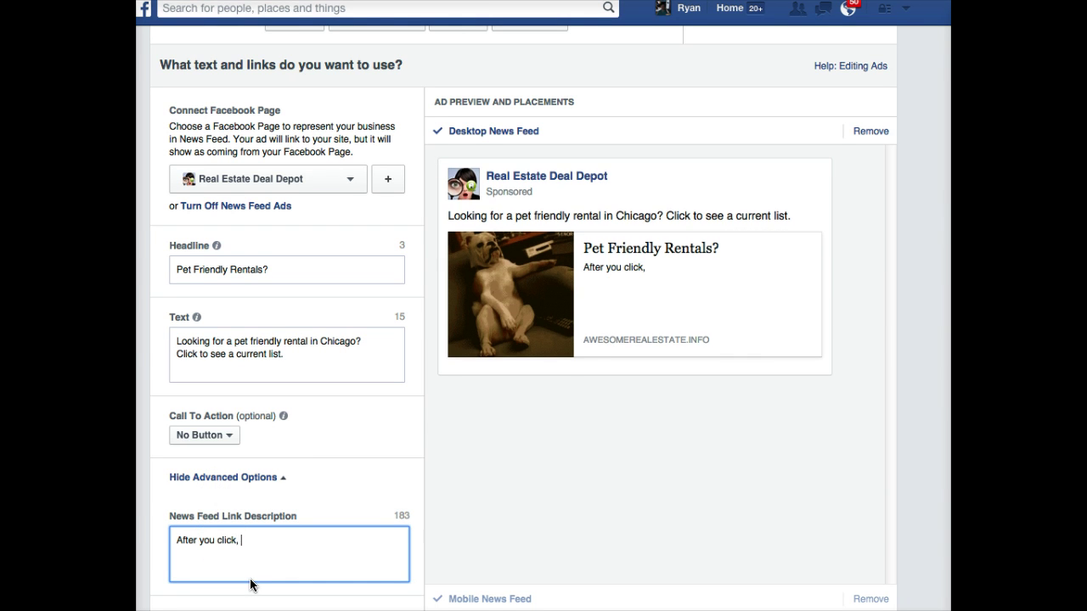
type("you can see what fido's doing on that")
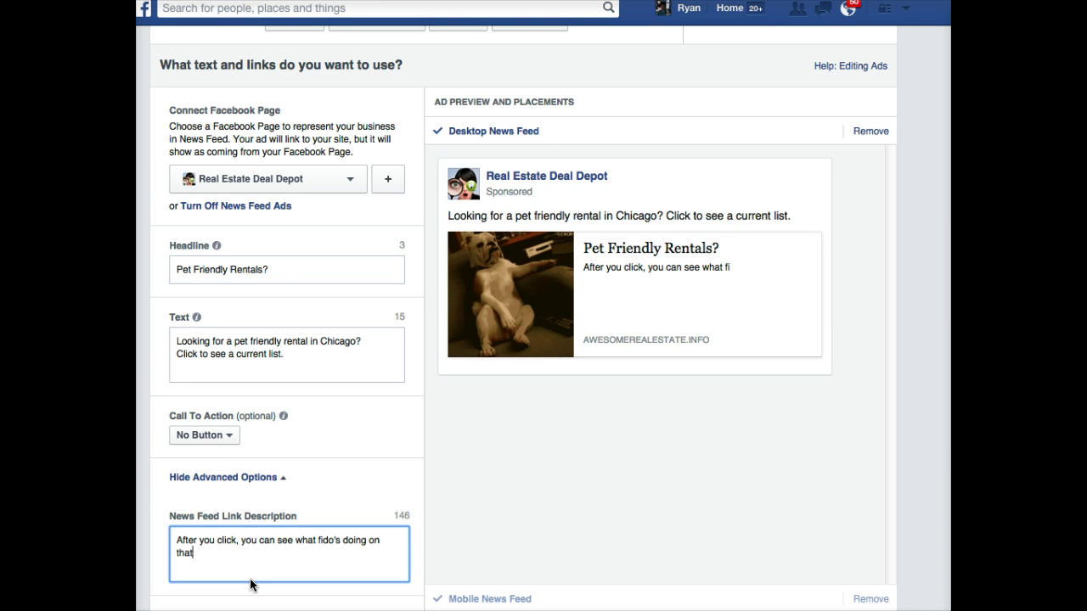
type(" couch, plus access the current")
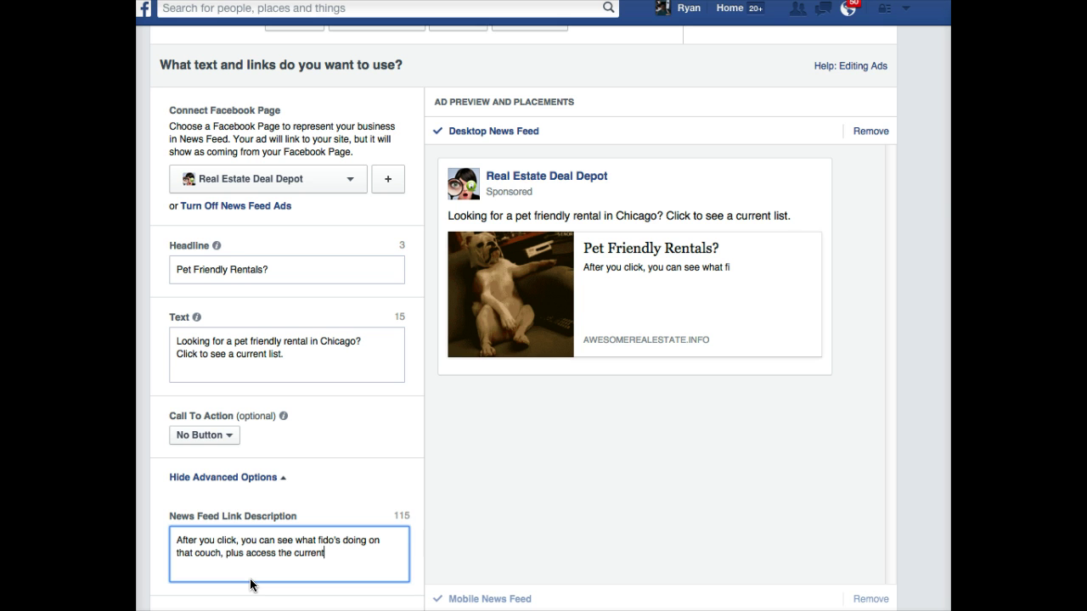
type(" list of Dow")
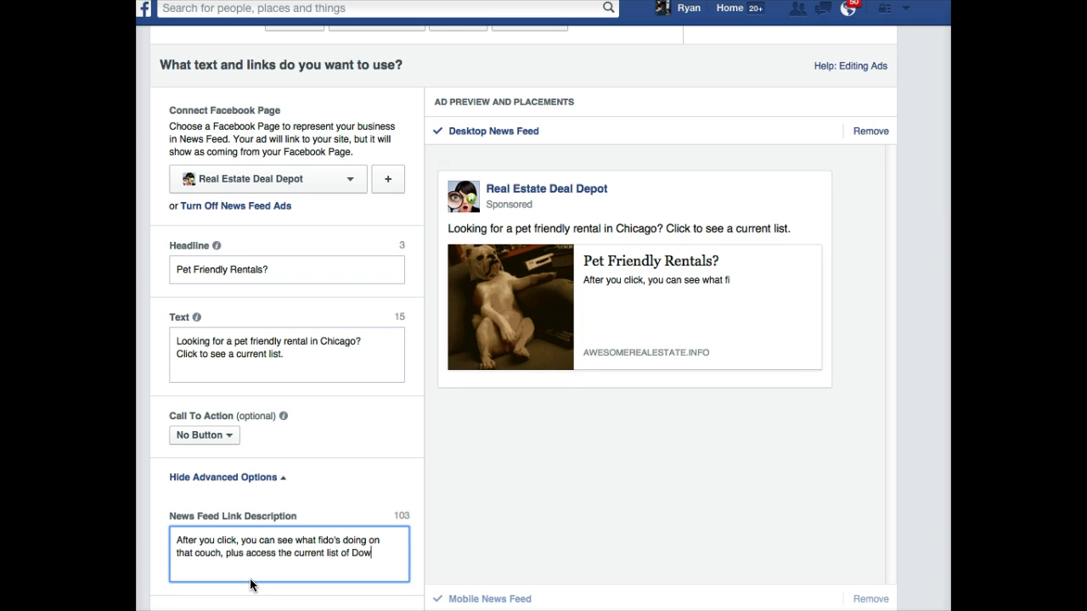
type("ntown Chicago")
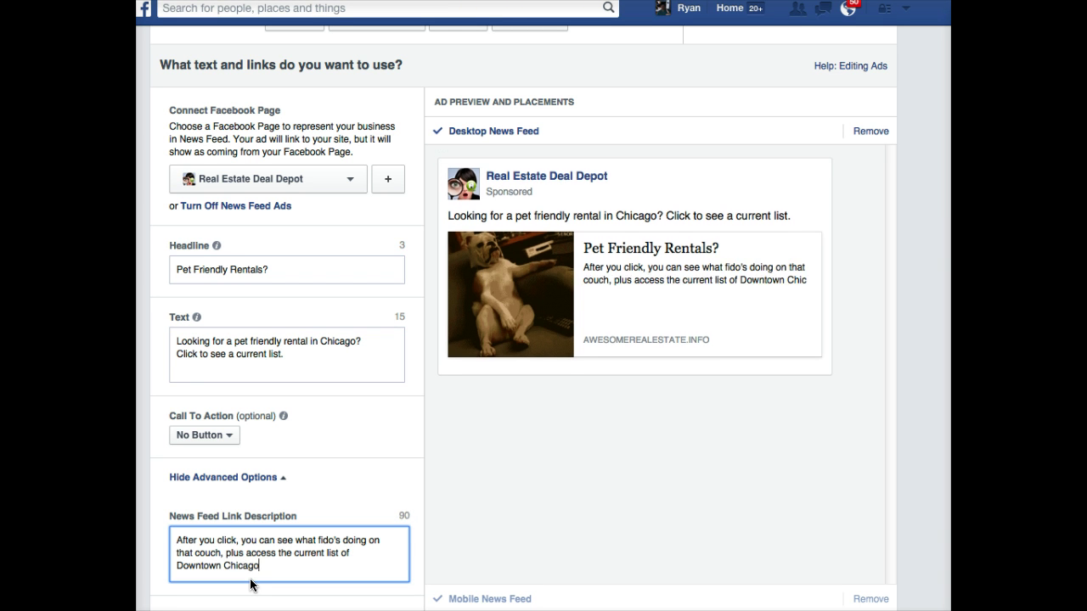
type(" pet friendly rentals.")
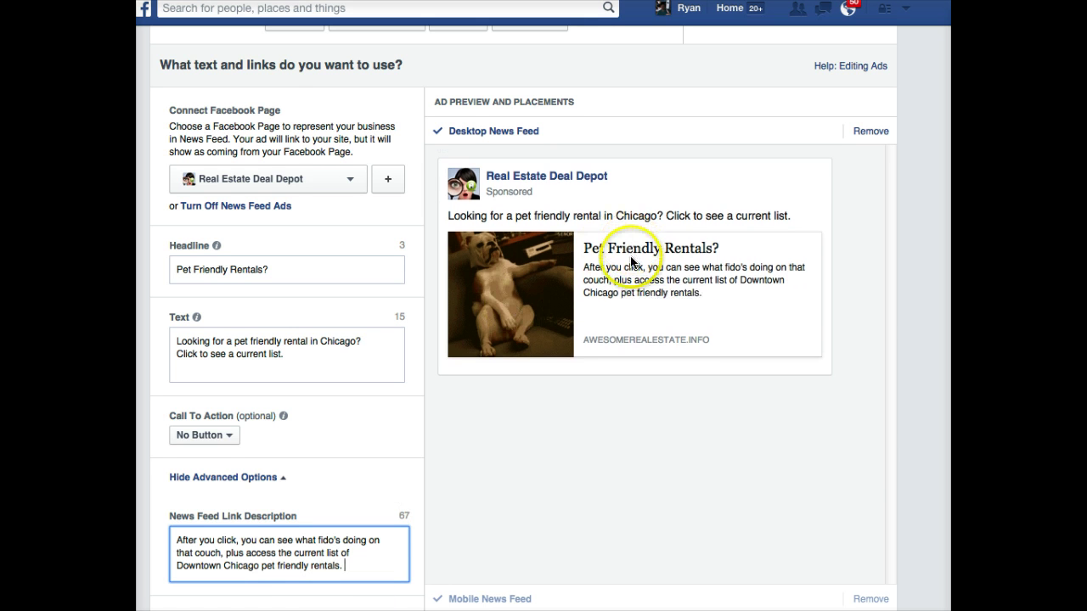
- Set the ad's call to action to Learn More
scroll(630, 270, "down", 1)
scroll(632, 263, "up", 1)
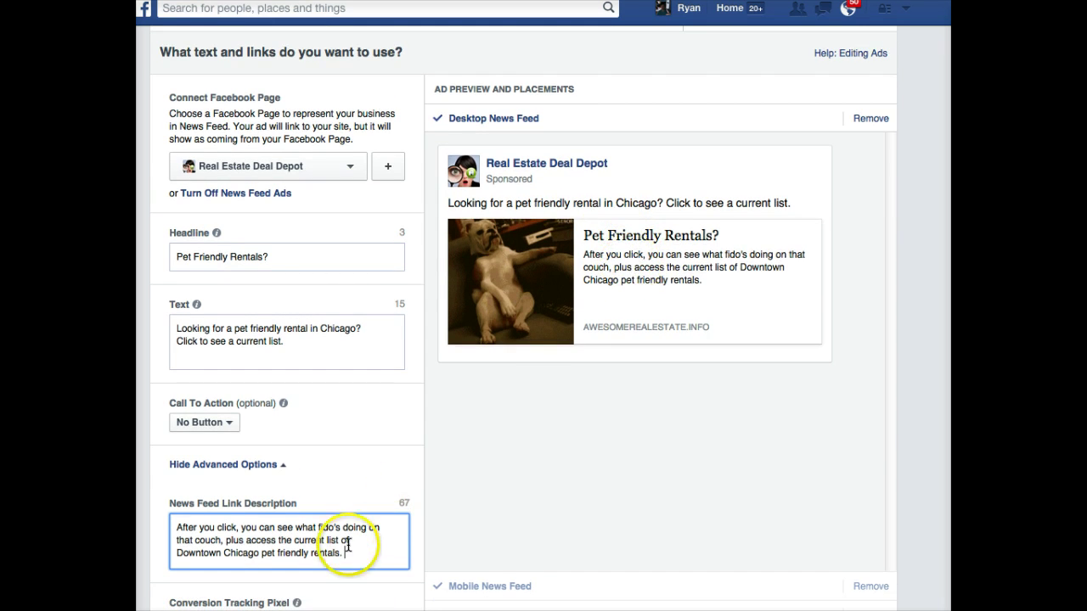
left_click_drag(344, 550, 213, 509)
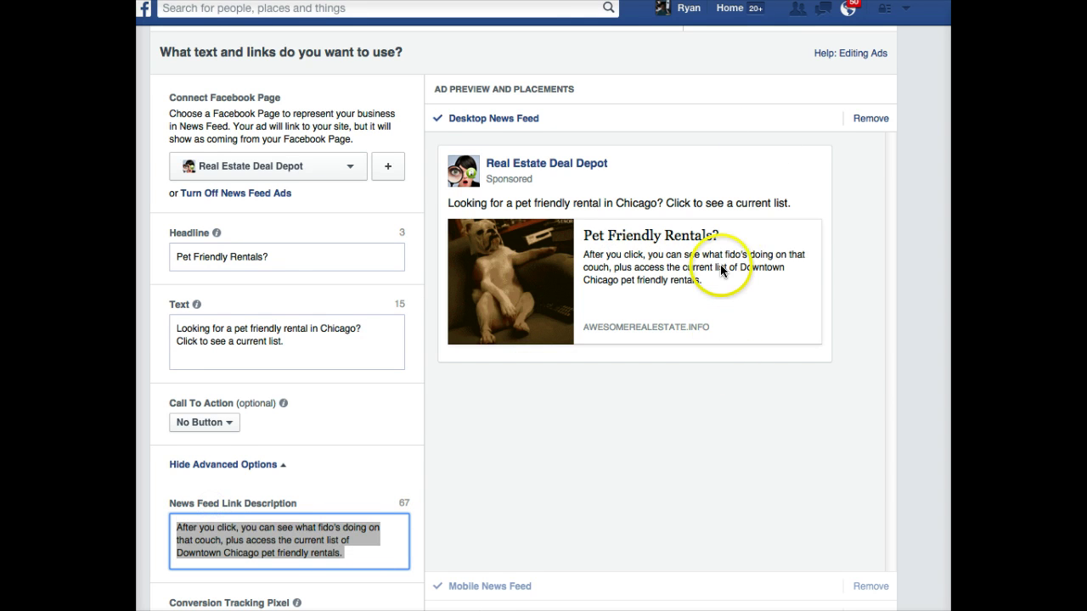
scroll(728, 263, "down", 1)
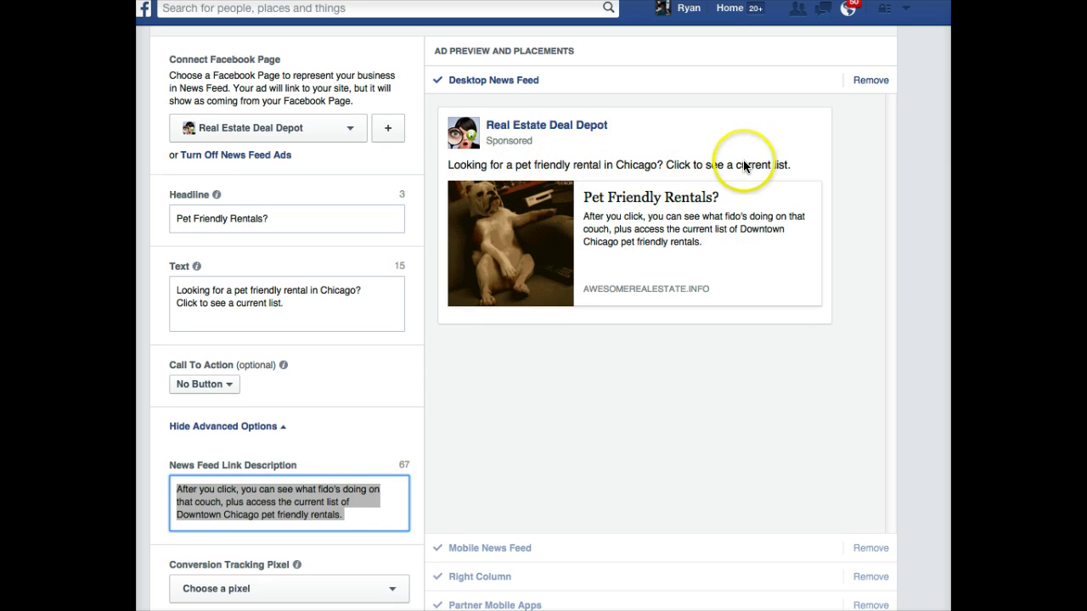
scroll(370, 411, "down", 1)
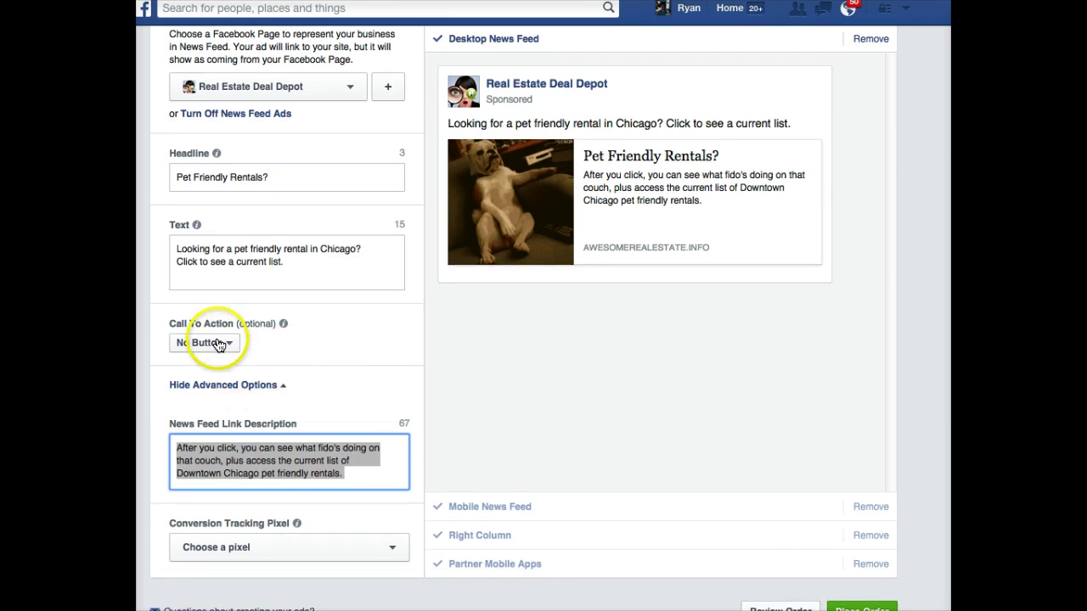
left_click(216, 384)
left_click(214, 426)
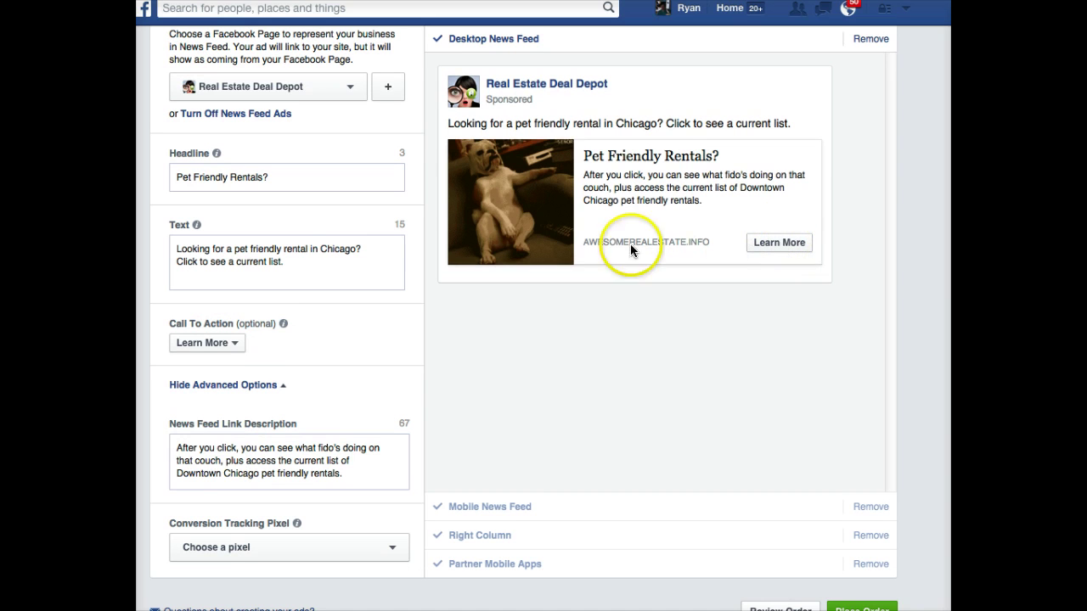
scroll(578, 323, "down", 1)
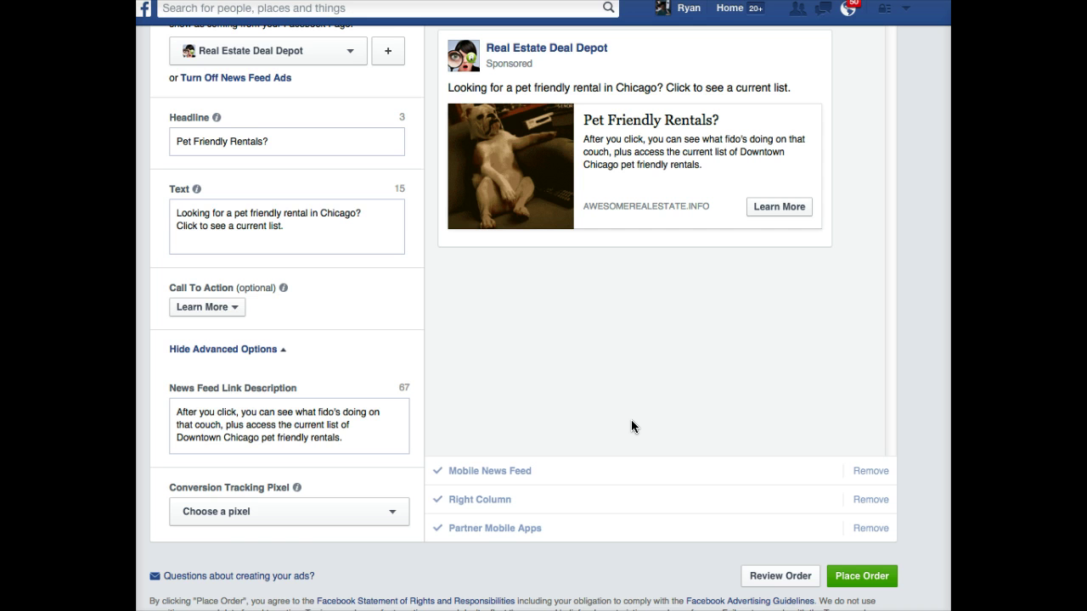
scroll(631, 419, "up", 1)
scroll(630, 419, "up", 3)
scroll(631, 419, "down", 4)
- Place the ad order
left_click(871, 580)
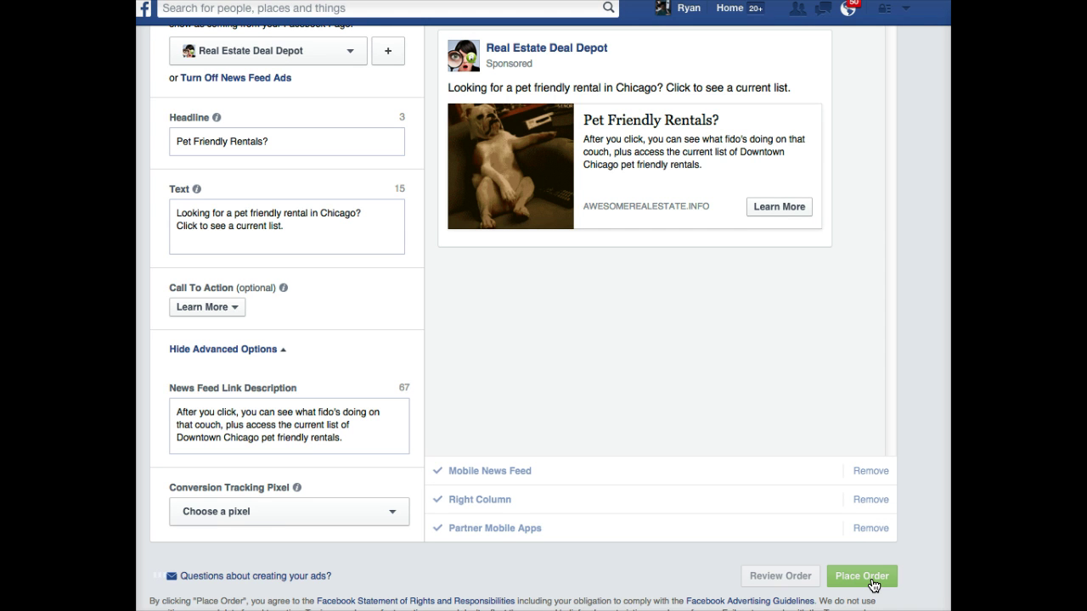